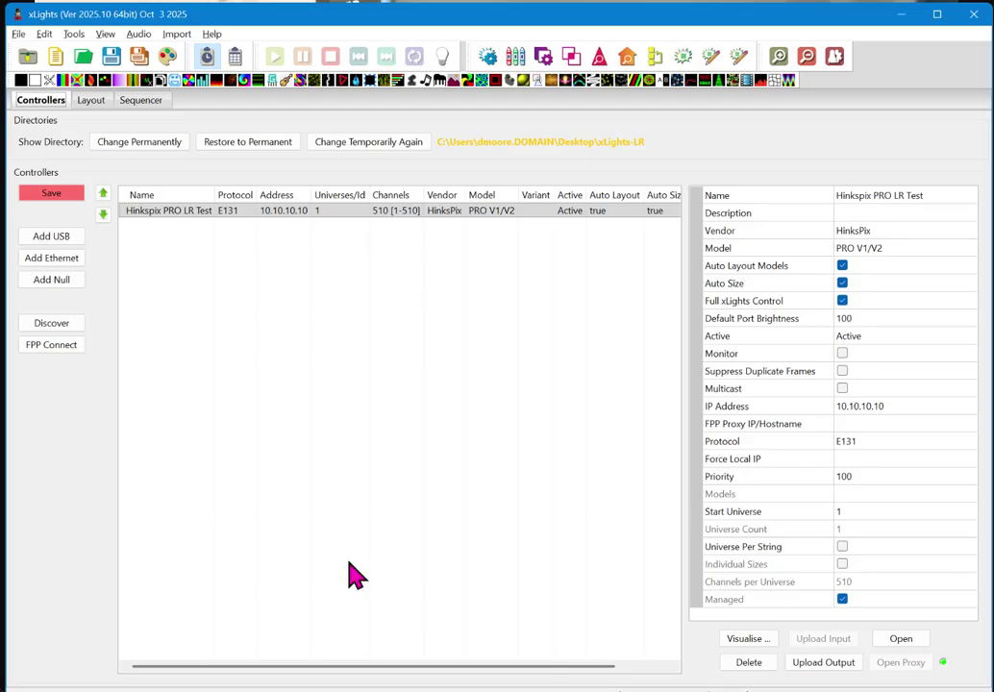
- Select the Hinkspix PRO LR Test controller, then switch to the Layout view
click(167, 212)
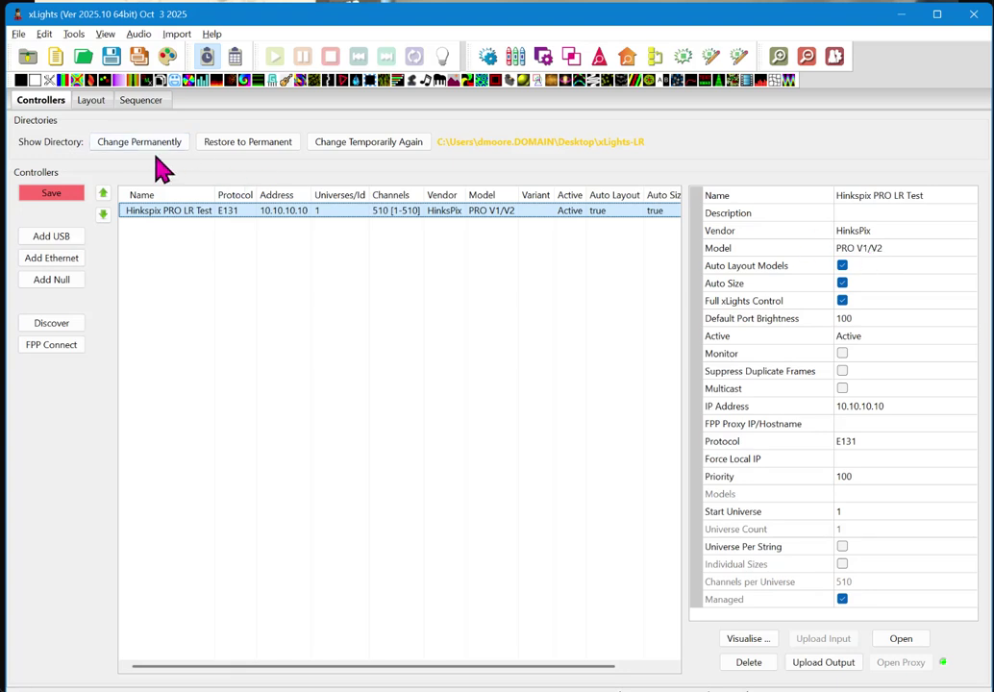
click(86, 103)
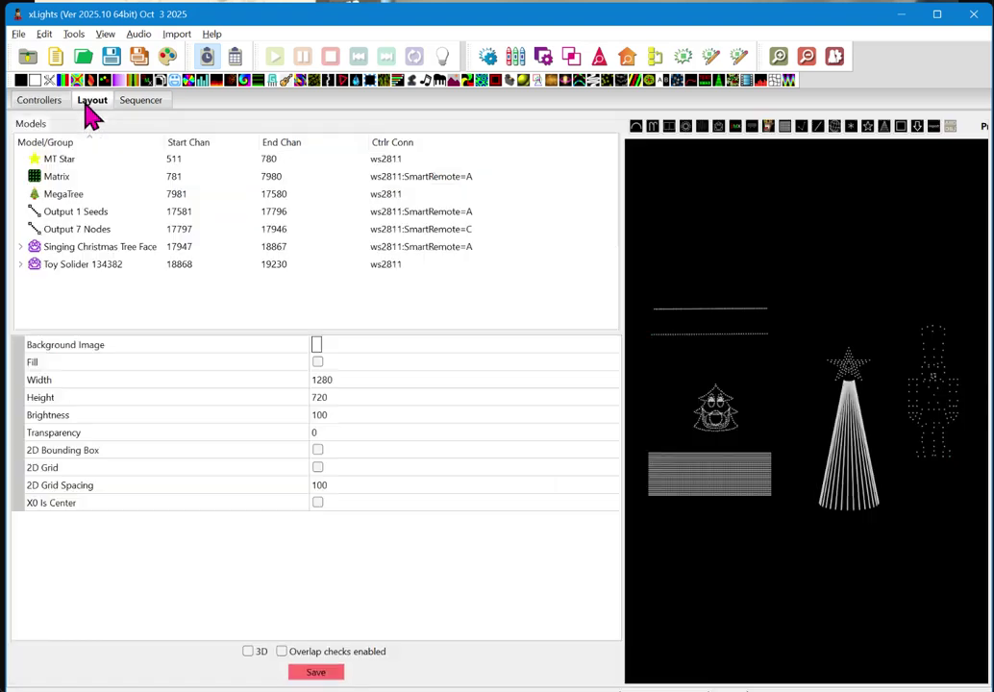
- Draw a 16-channel Channel Block across the top of the layout preview
click(669, 127)
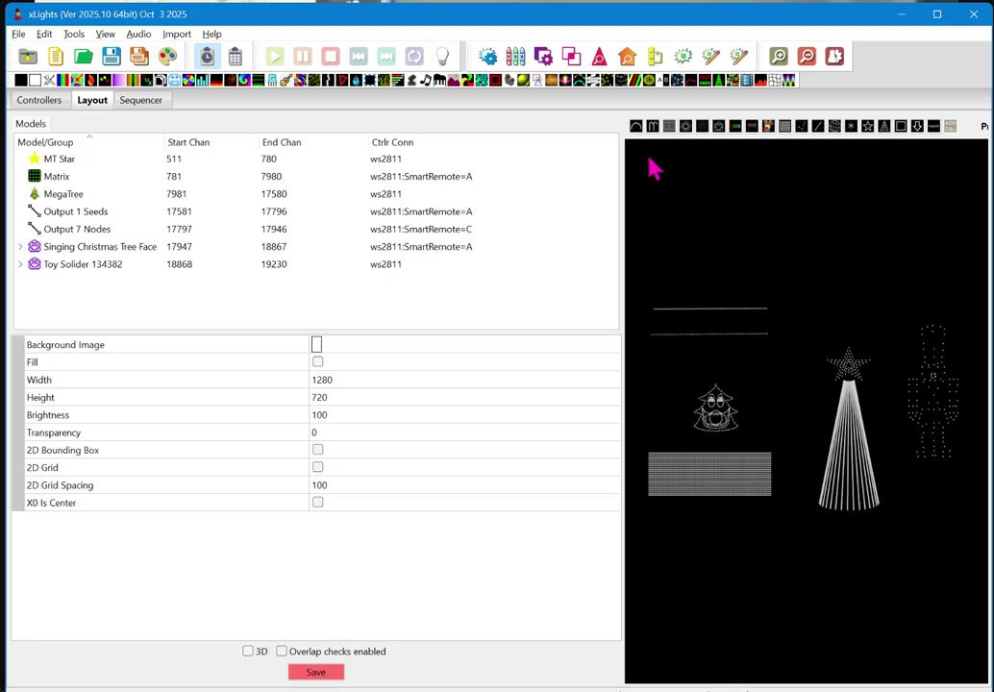
mouse_move(650, 158)
mouse_down()
mouse_move(704, 188)
mouse_move(885, 180)
mouse_move(893, 149)
mouse_move(883, 159)
mouse_up()
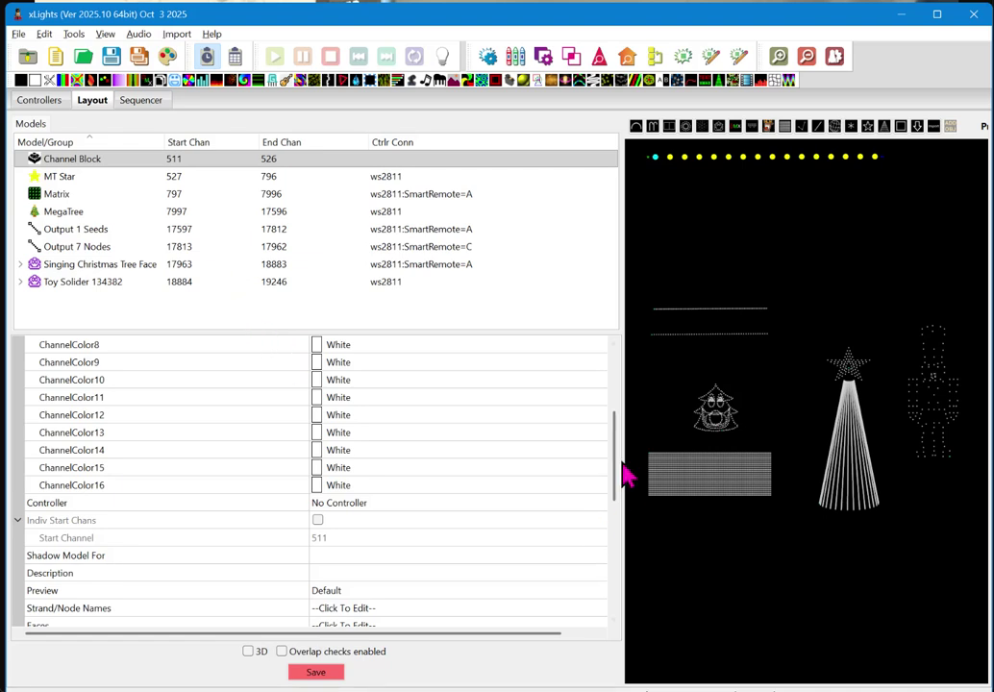
drag(612, 471, 617, 376)
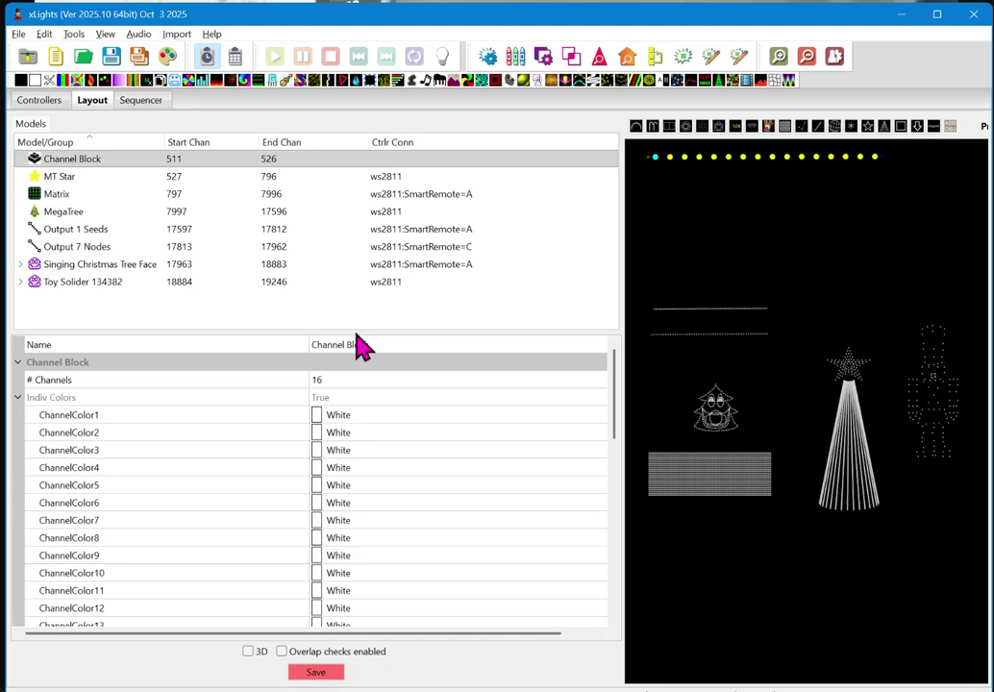
- Give the channel block 18 channels and name it 'LR Smart 16 AC Rec'
click(333, 380)
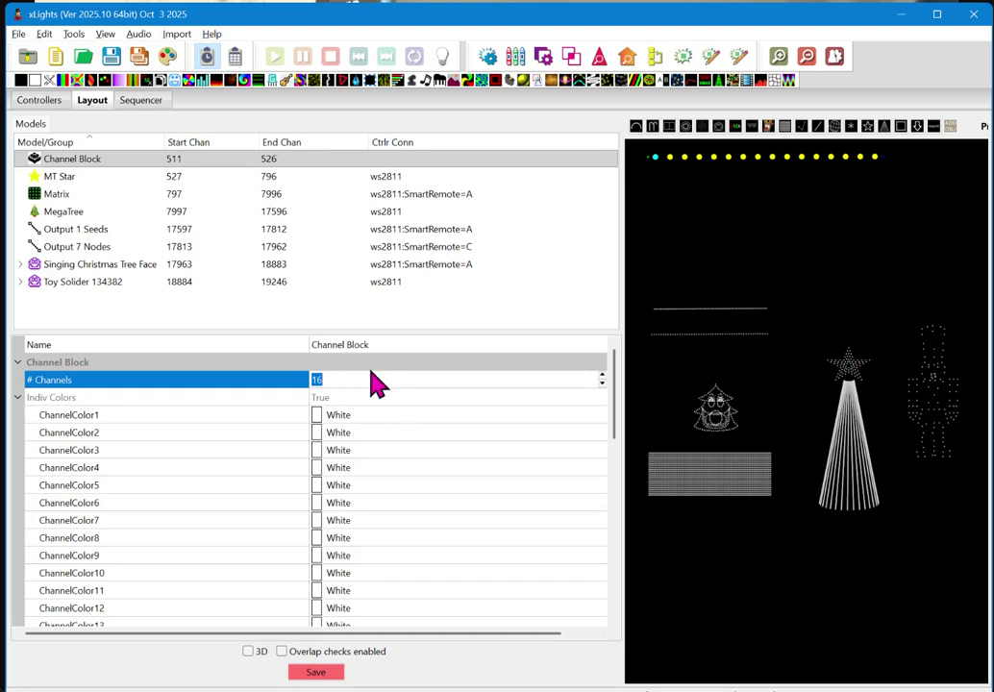
text(18)
click(384, 345)
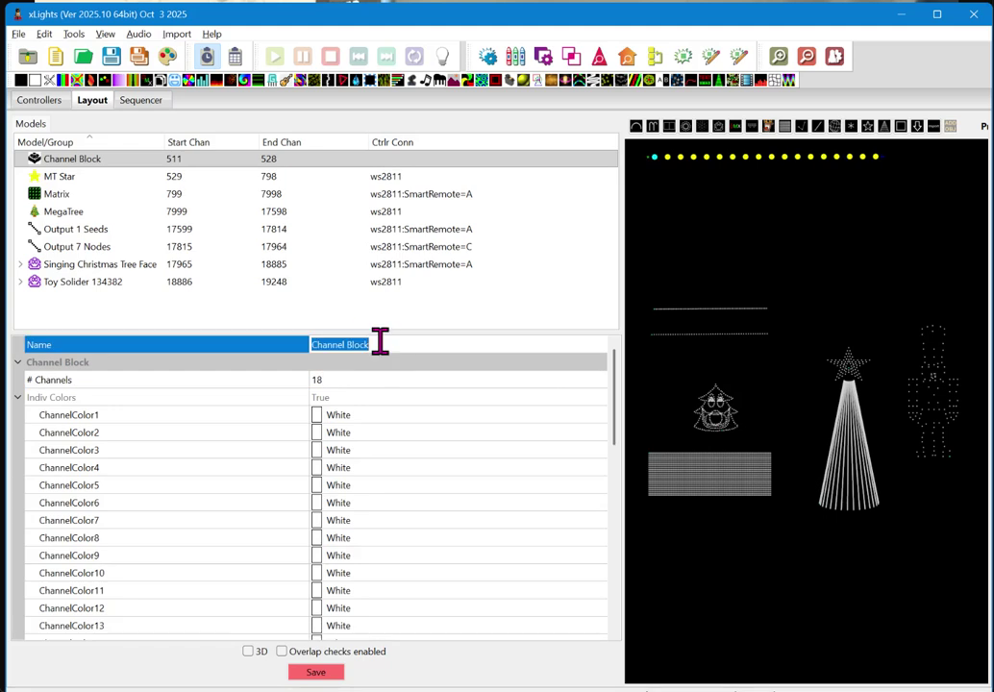
text(LR Smart 16)
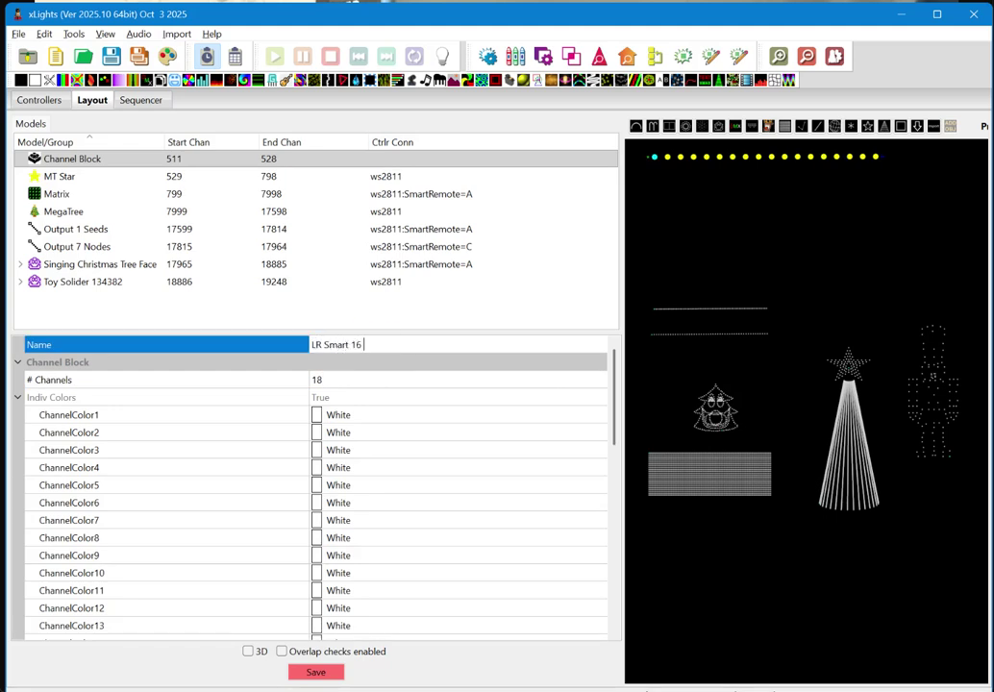
text( AC Rec)
key(Tab)
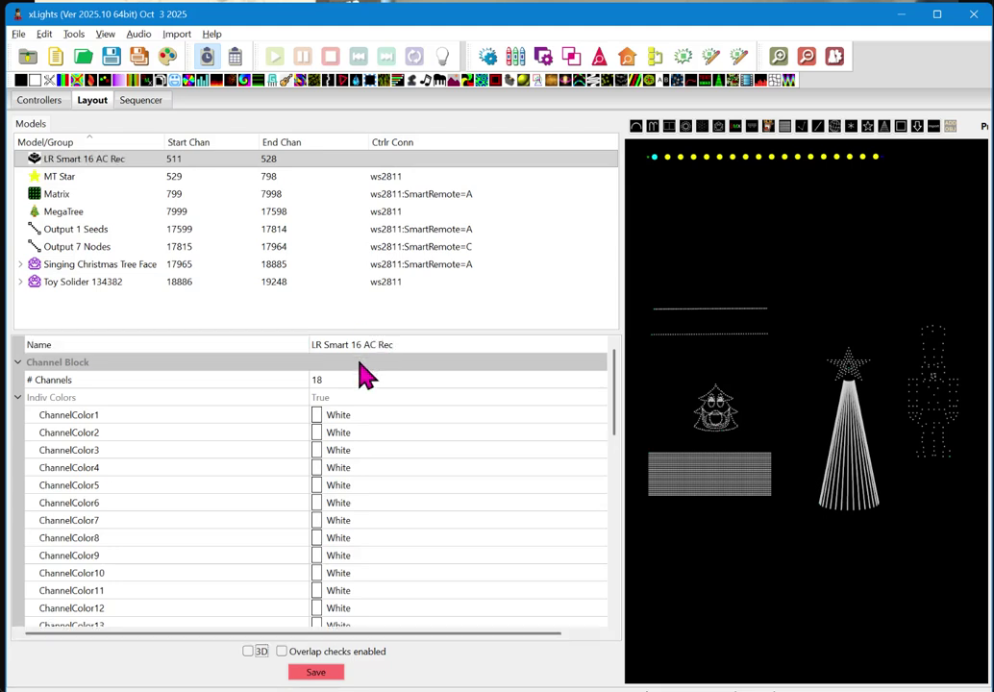
- Save the layout changes
click(317, 673)
scroll(389, 462, down, 6)
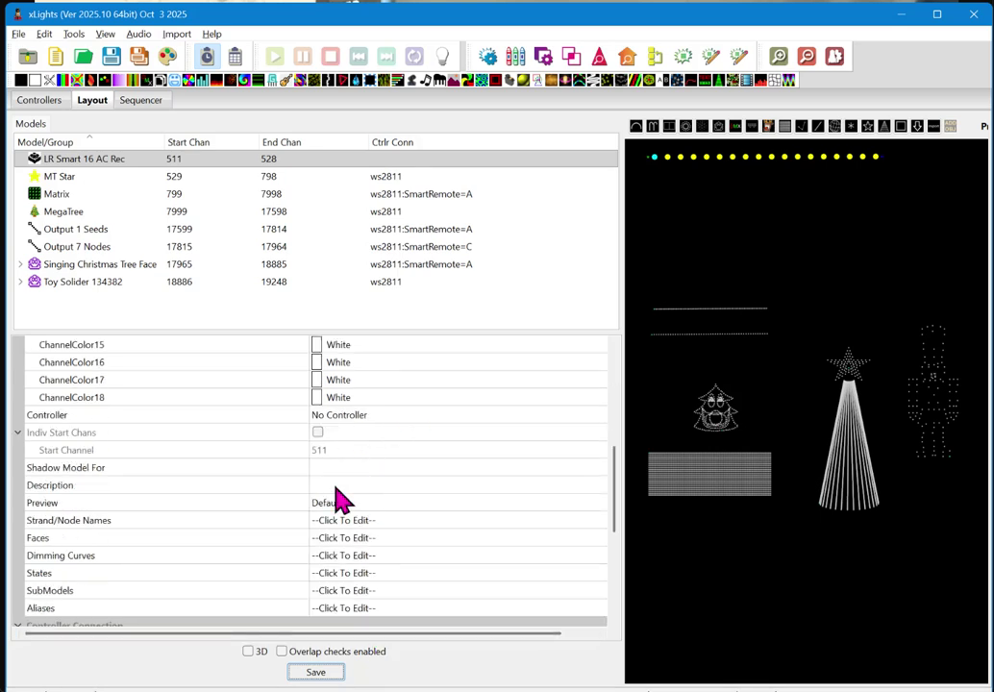
scroll(132, 404, up, 4)
scroll(133, 412, down, 4)
- In the strand names editor, enter names for strands 1–5, including Flood1, Flood2 and Future
click(577, 521)
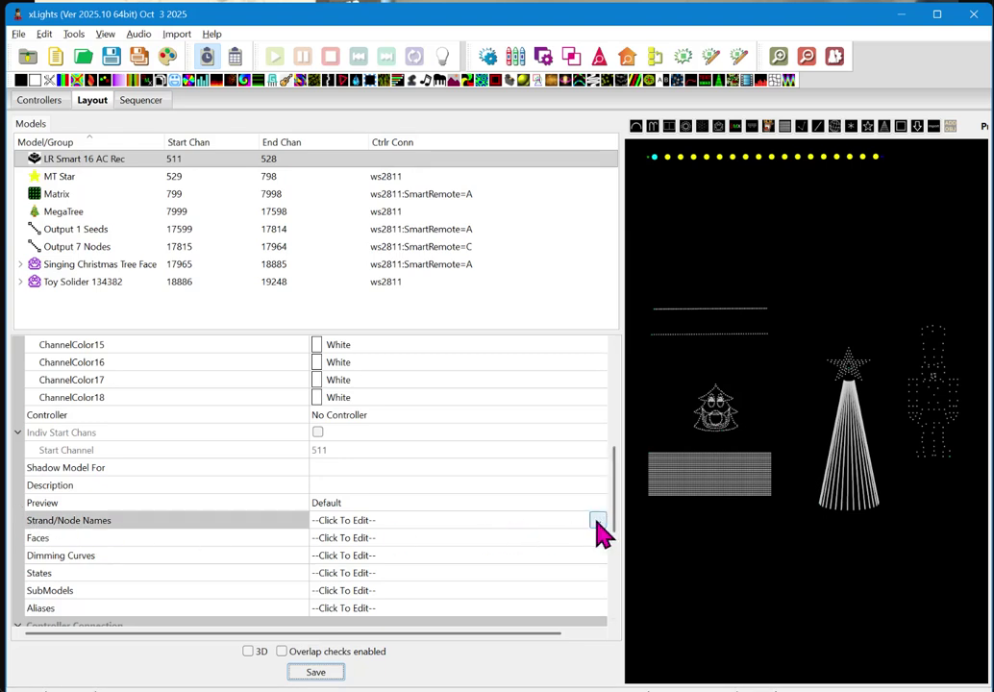
click(597, 521)
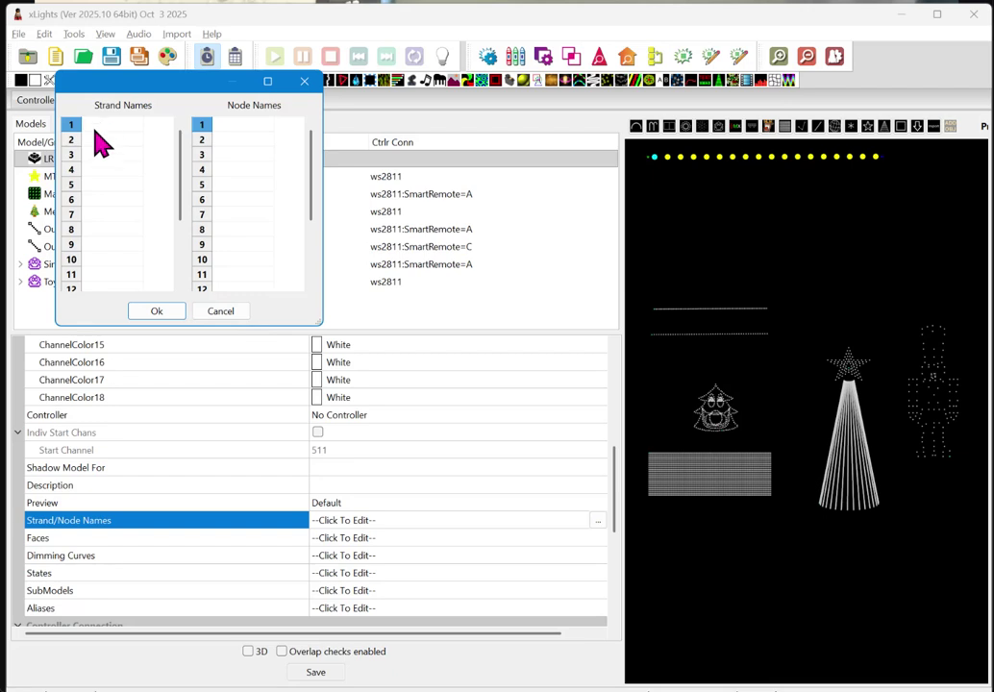
text(Unused)
click(104, 141)
key(Escape)
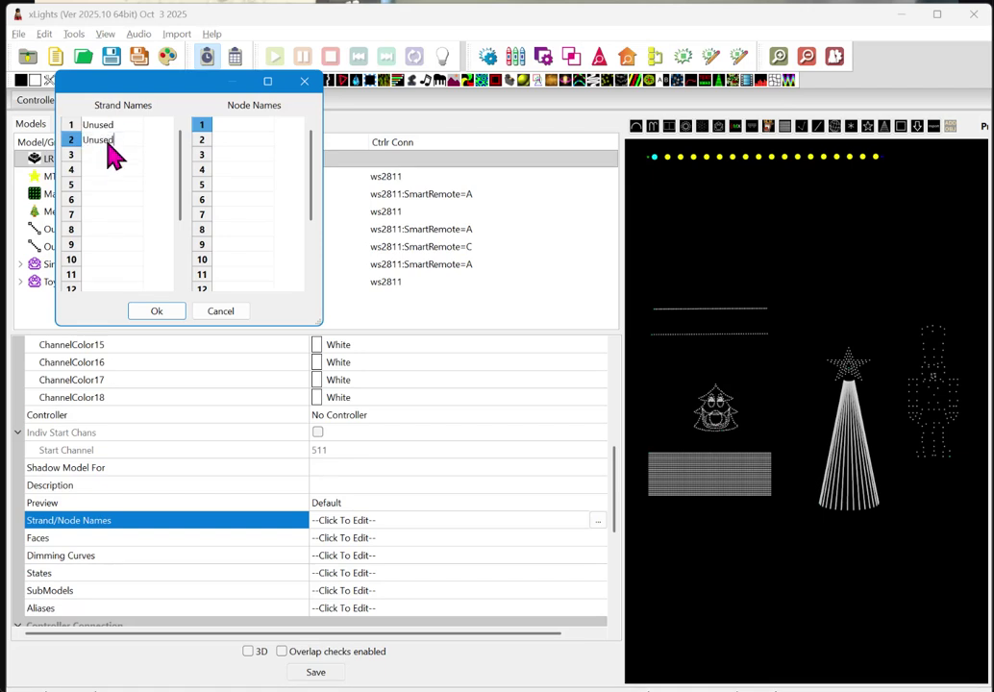
click(103, 154)
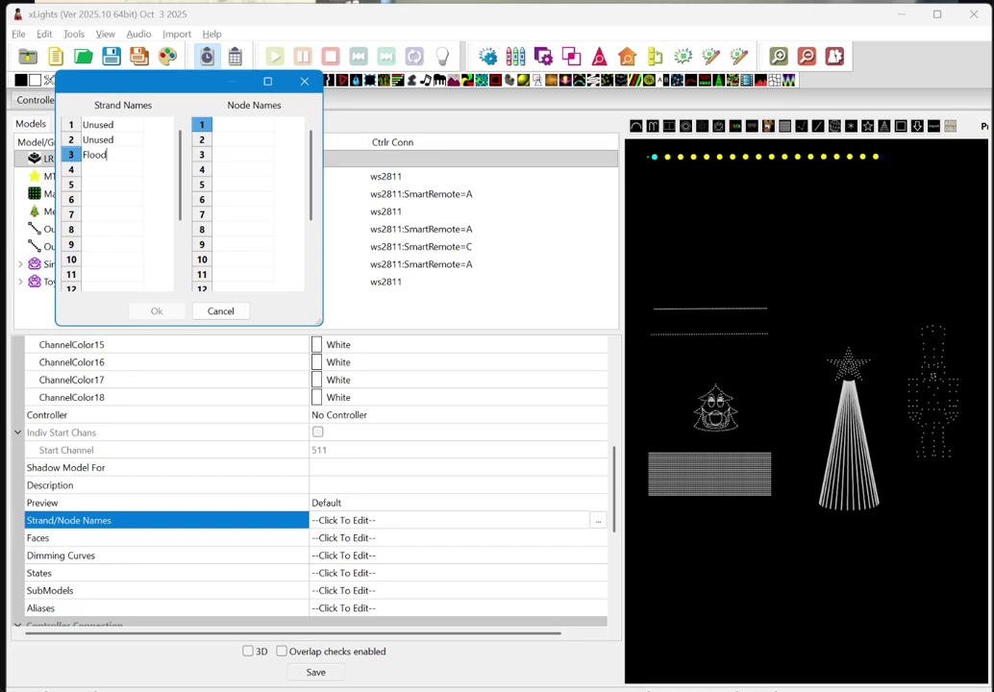
click(104, 170)
text(Flood2)
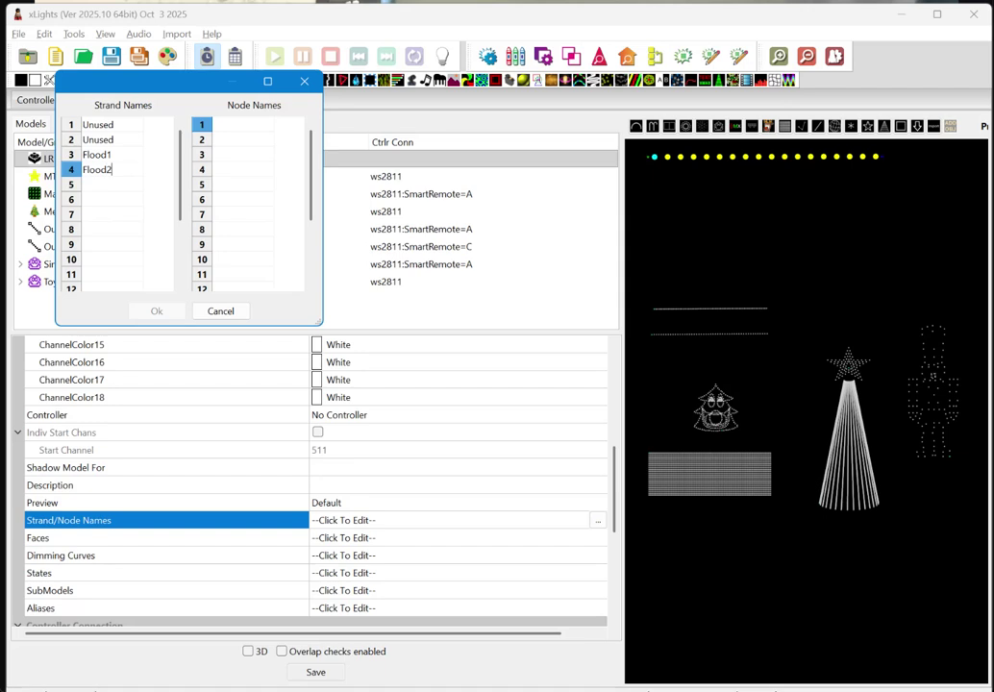
click(101, 185)
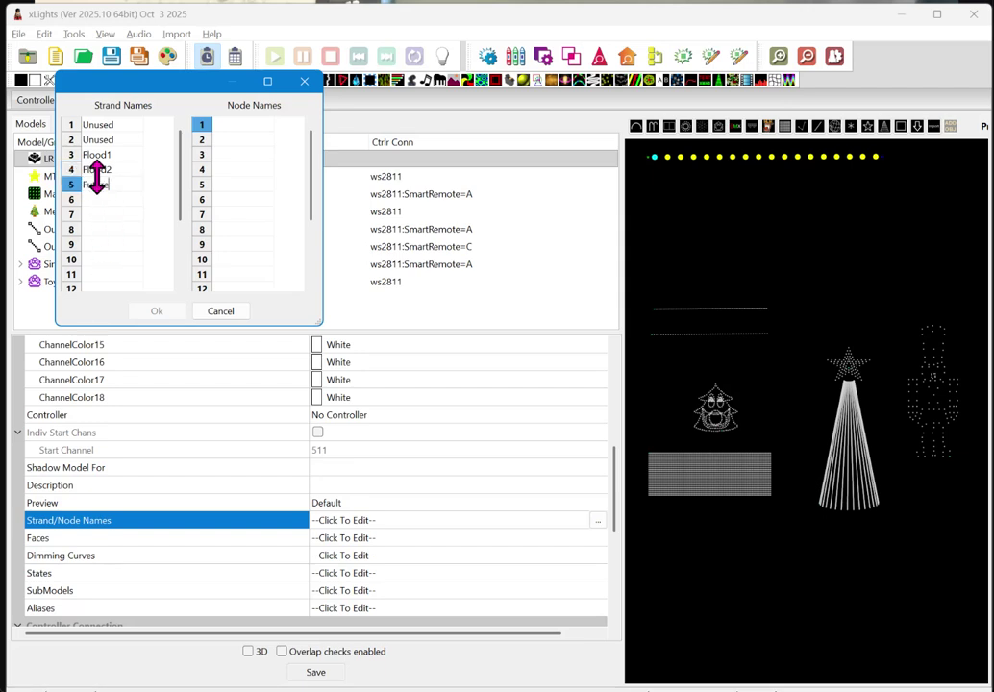
scroll(96, 178, down, 3)
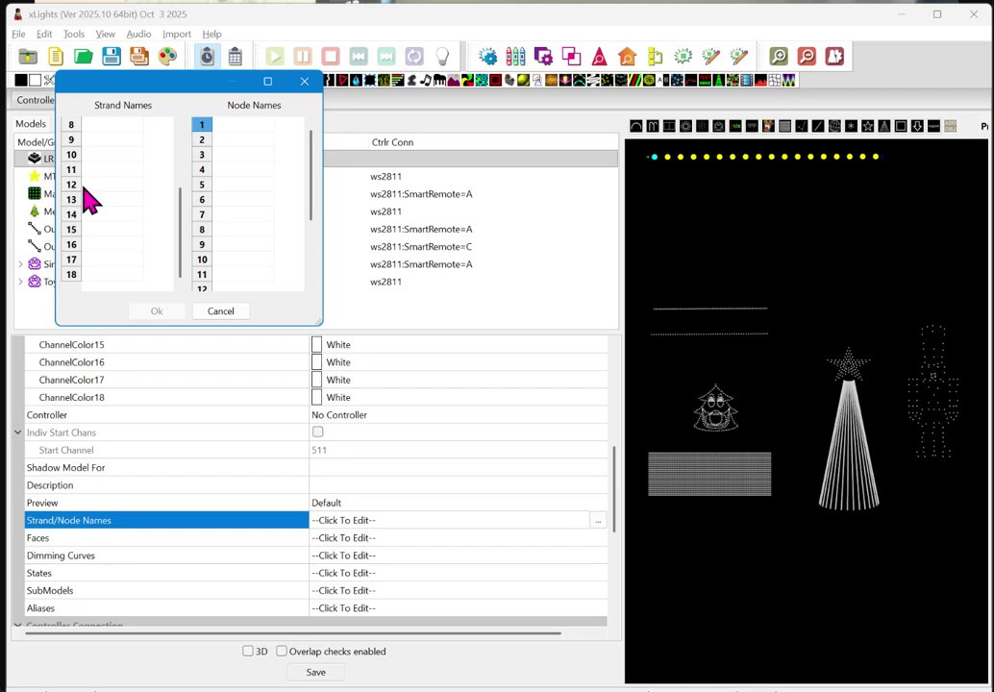
text(Unused Unused Flood1 Flood2 Future)
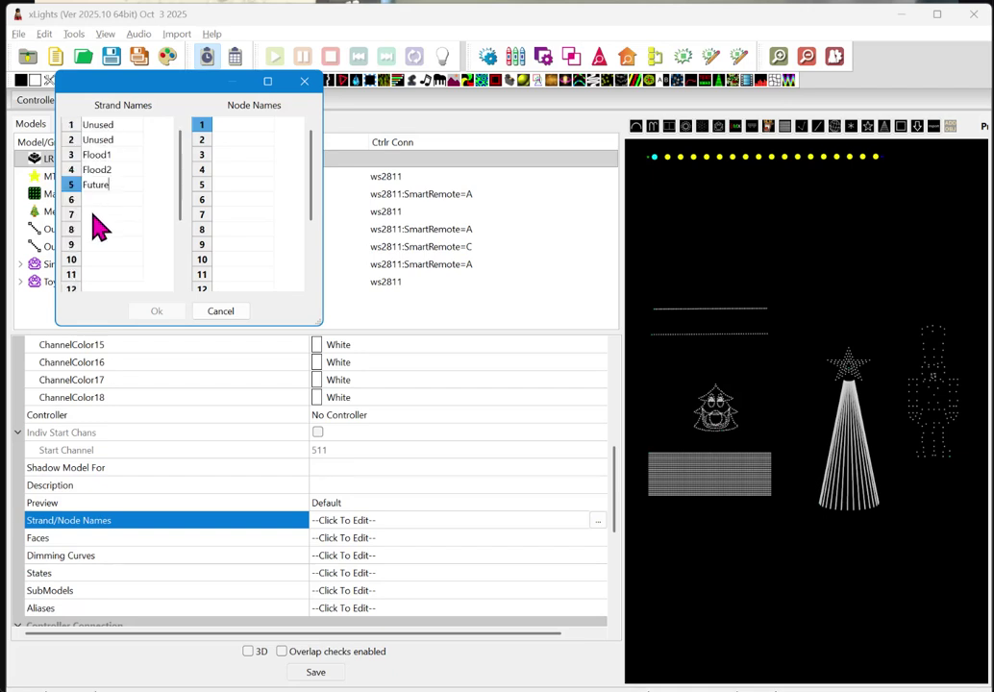
- Correct strands 1 and 2 to 'Unused 1' and 'Unused 2', then apply the names
key(Up)
key(Up)
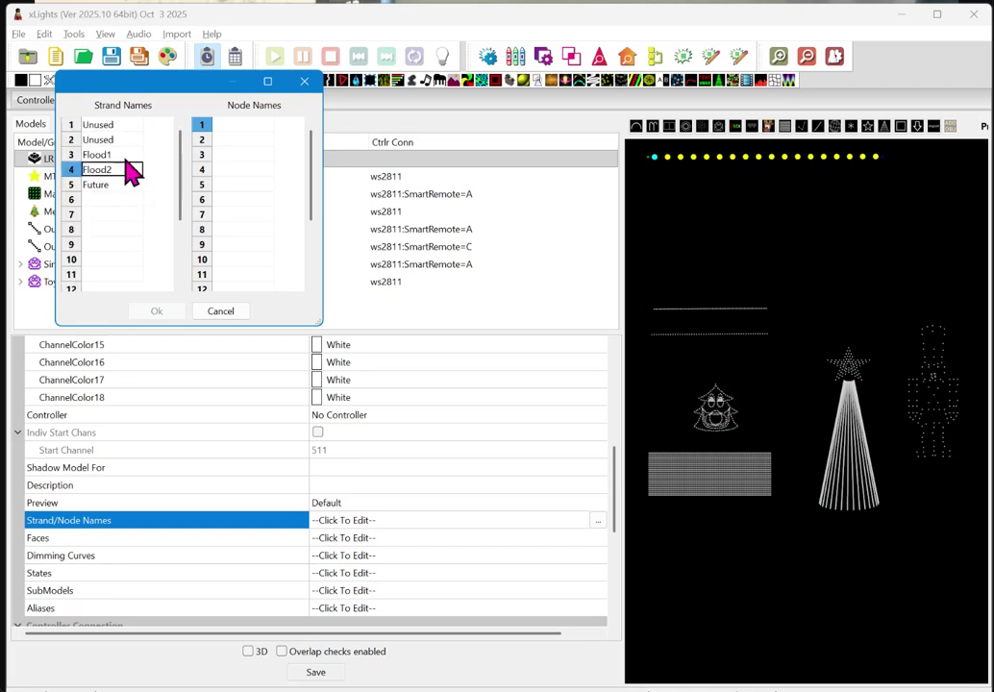
click(123, 141)
click(123, 143)
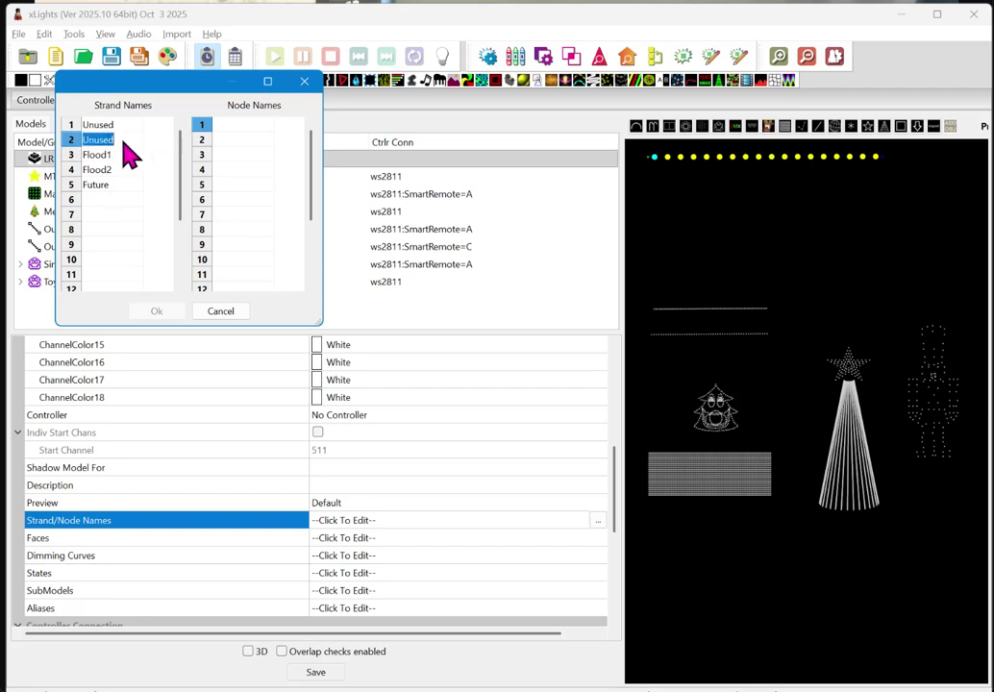
text(1)
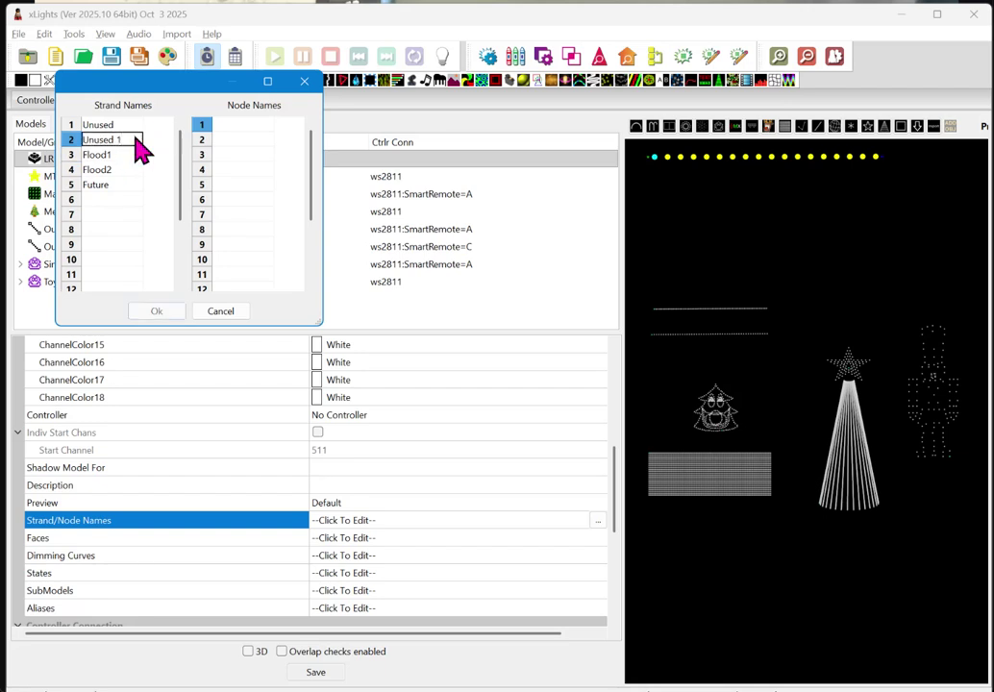
key(Tab)
click(126, 128)
click(133, 125)
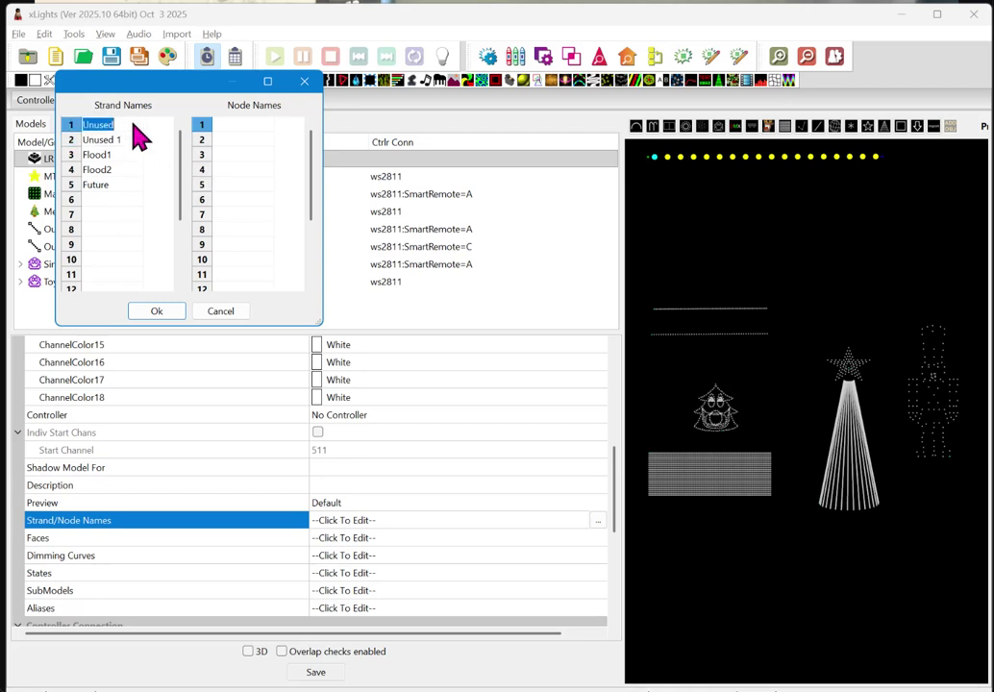
click(128, 140)
click(128, 139)
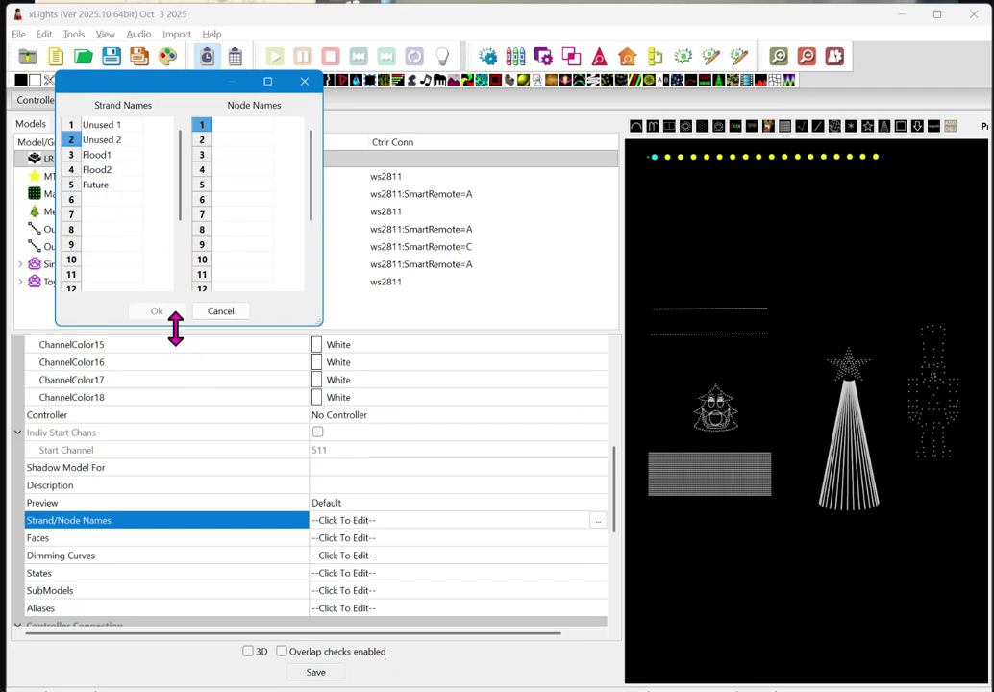
key(Return)
click(135, 188)
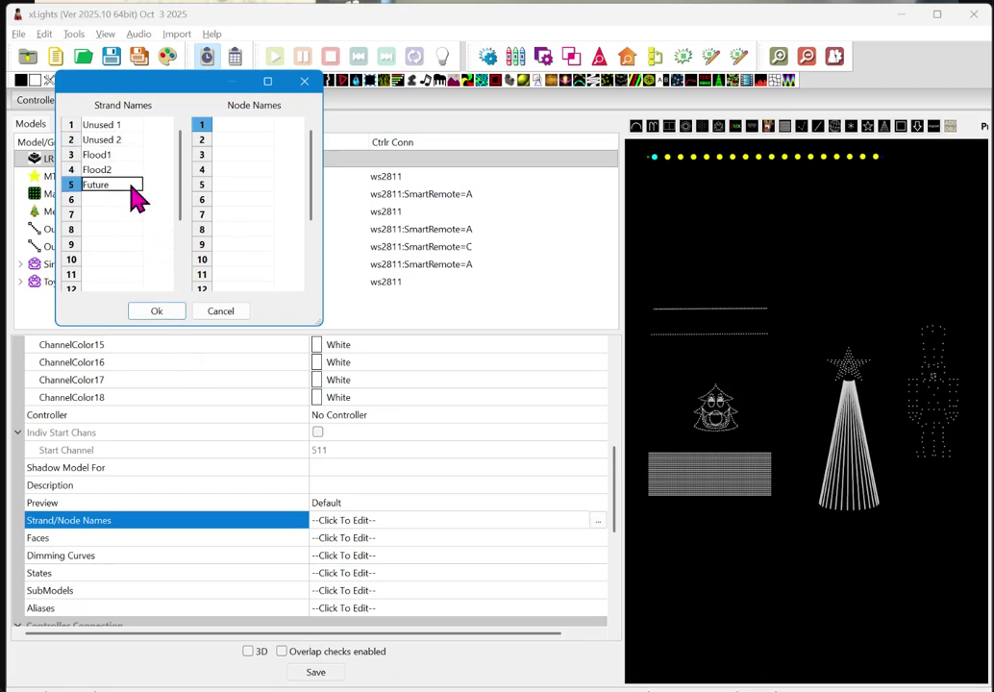
click(160, 315)
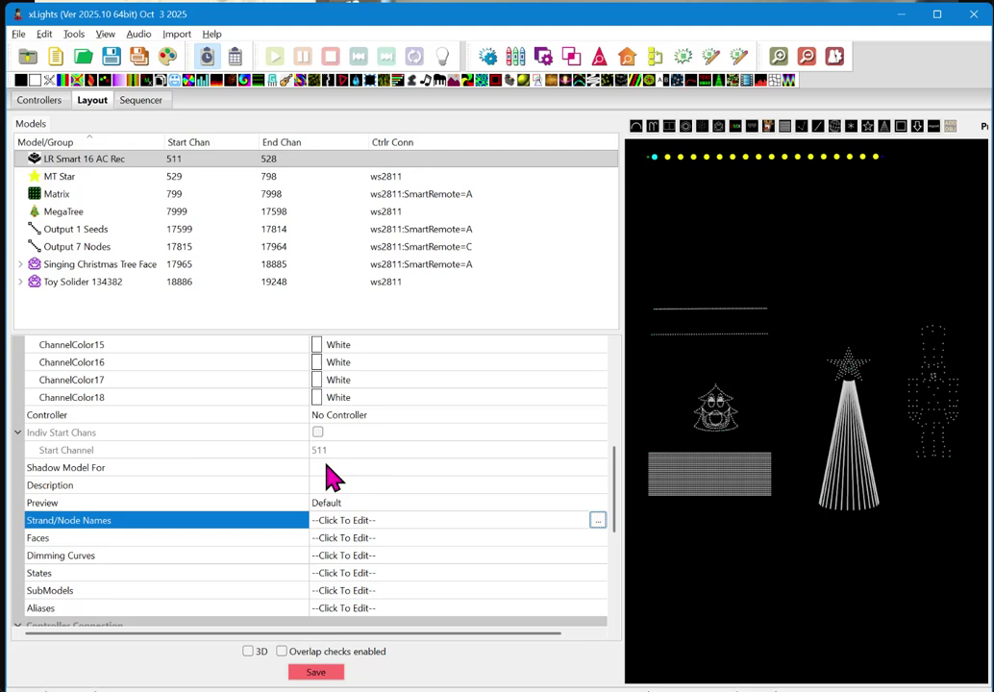
- Reopen the strand names editor to check it, closing it without changes
scroll(215, 447, up, 5)
scroll(92, 423, down, 2)
scroll(97, 460, up, 4)
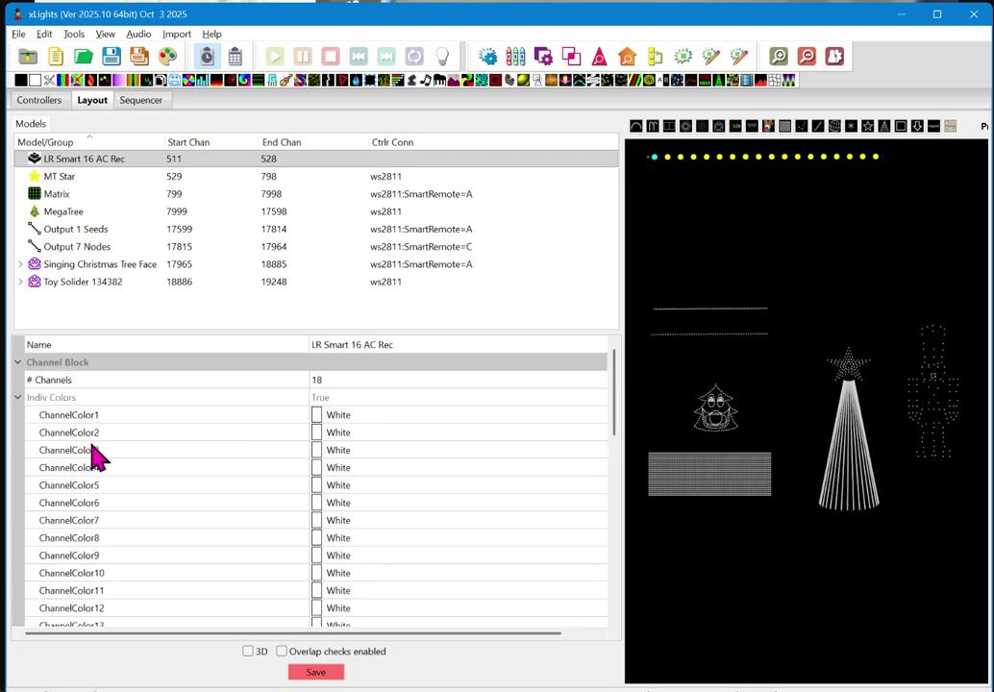
scroll(96, 460, down, 5)
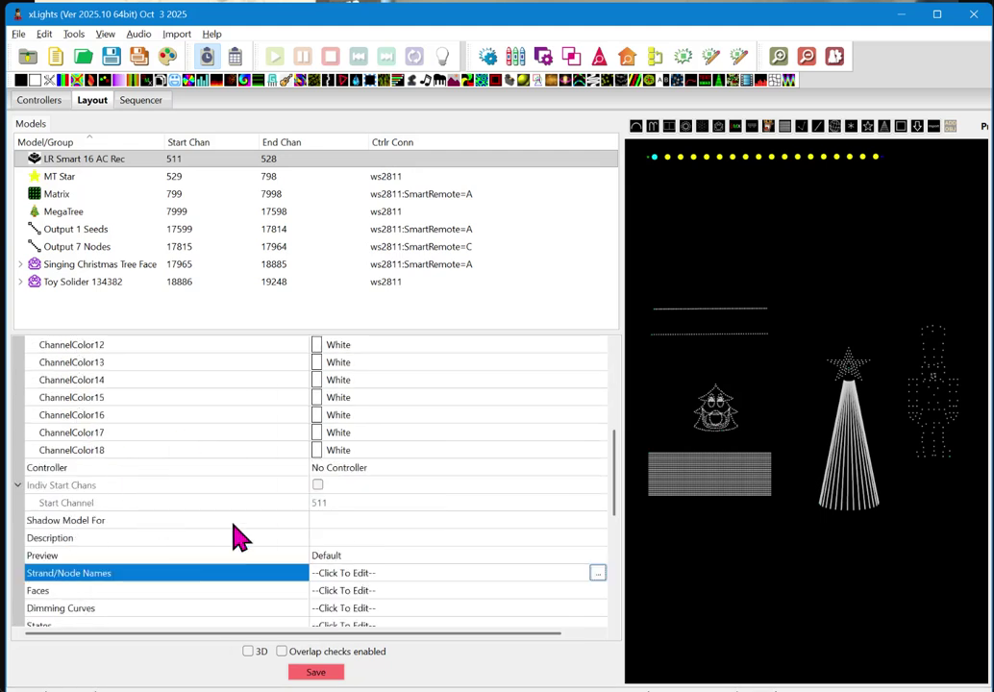
click(596, 574)
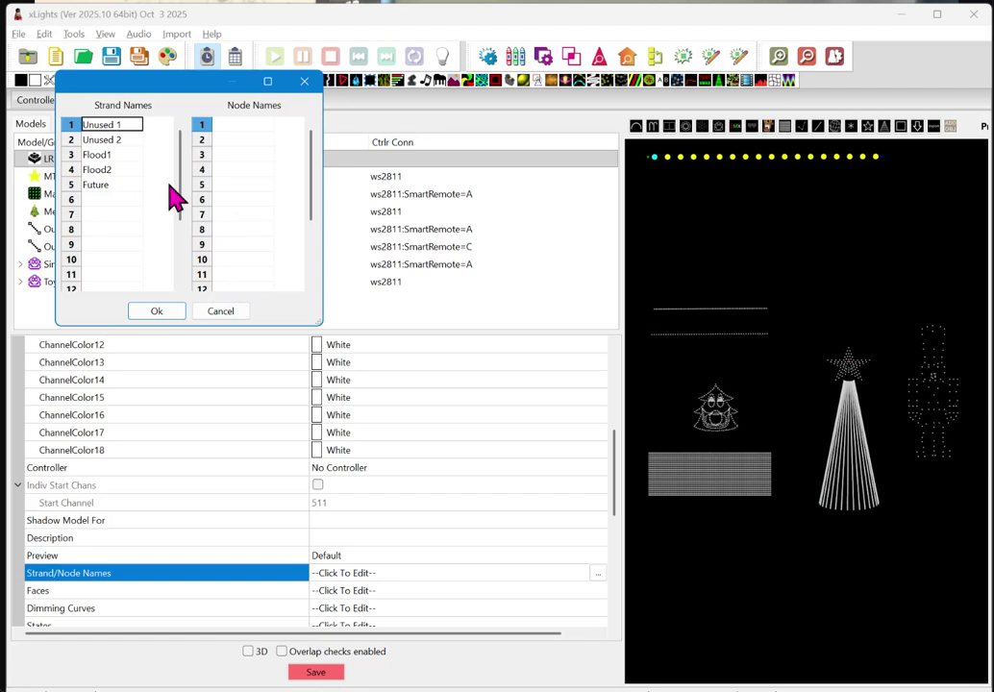
click(221, 312)
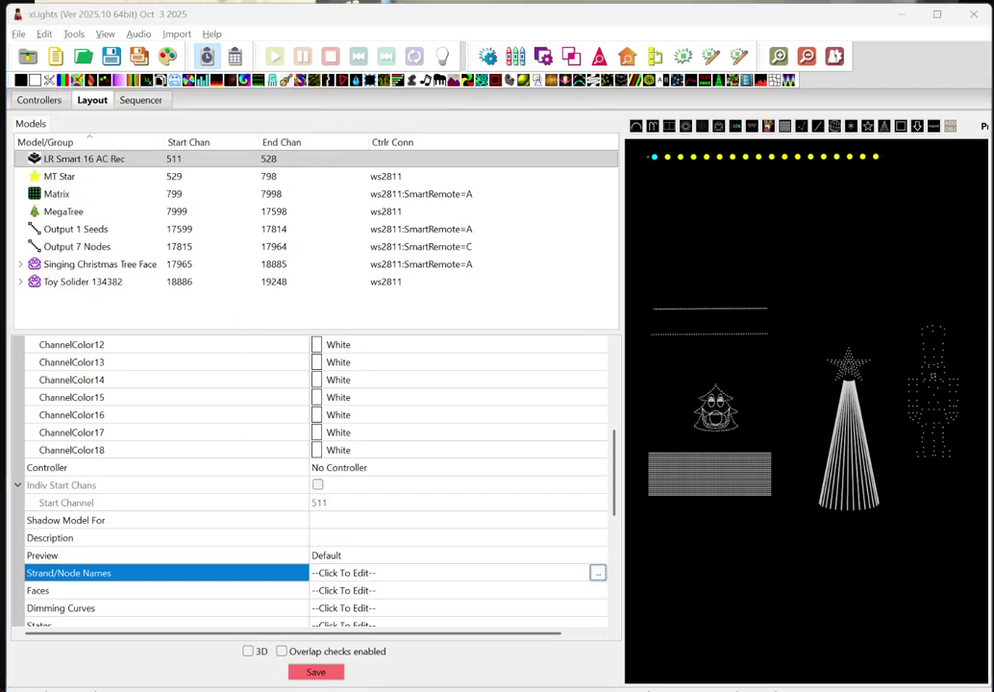
scroll(575, 468, up, 5)
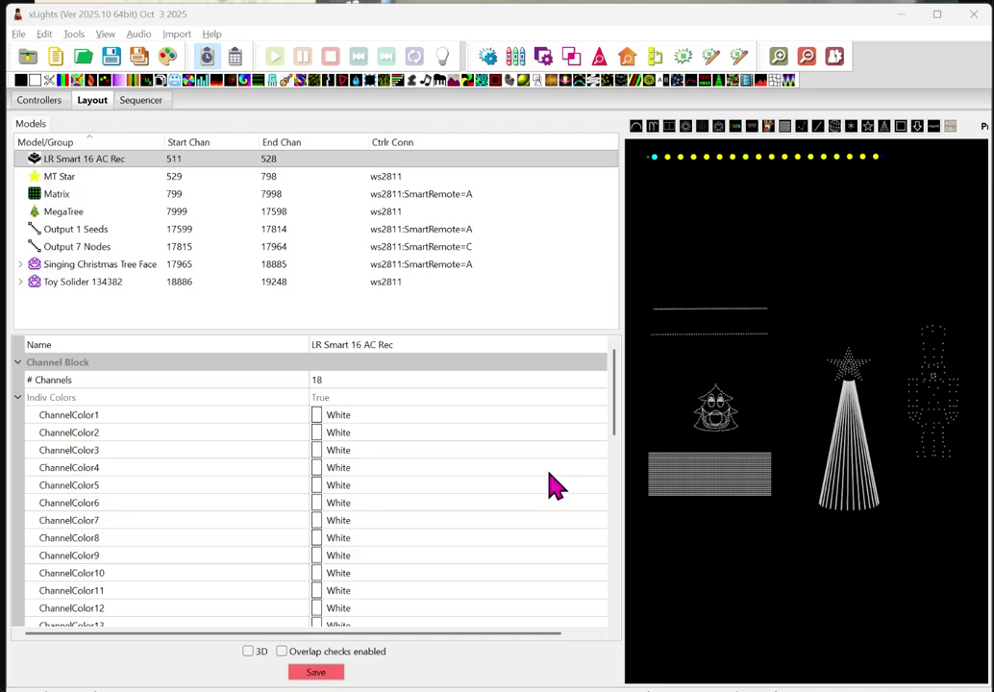
scroll(592, 448, down, 4)
click(592, 448)
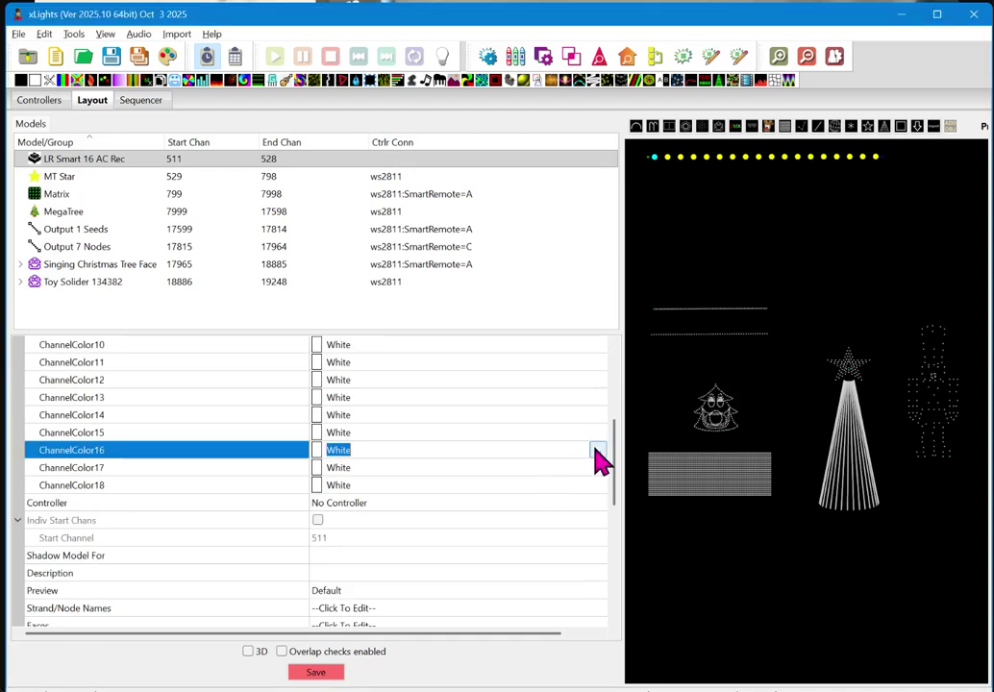
scroll(550, 458, up, 4)
- Set ChannelColor3 to orange (255,128,64)
click(59, 432)
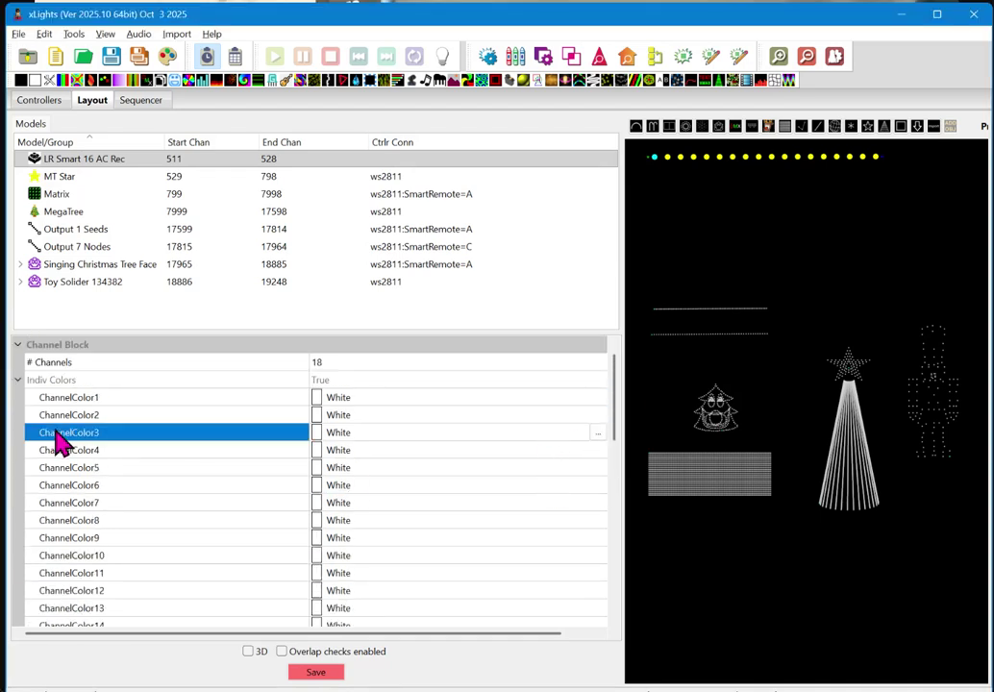
click(96, 397)
click(96, 415)
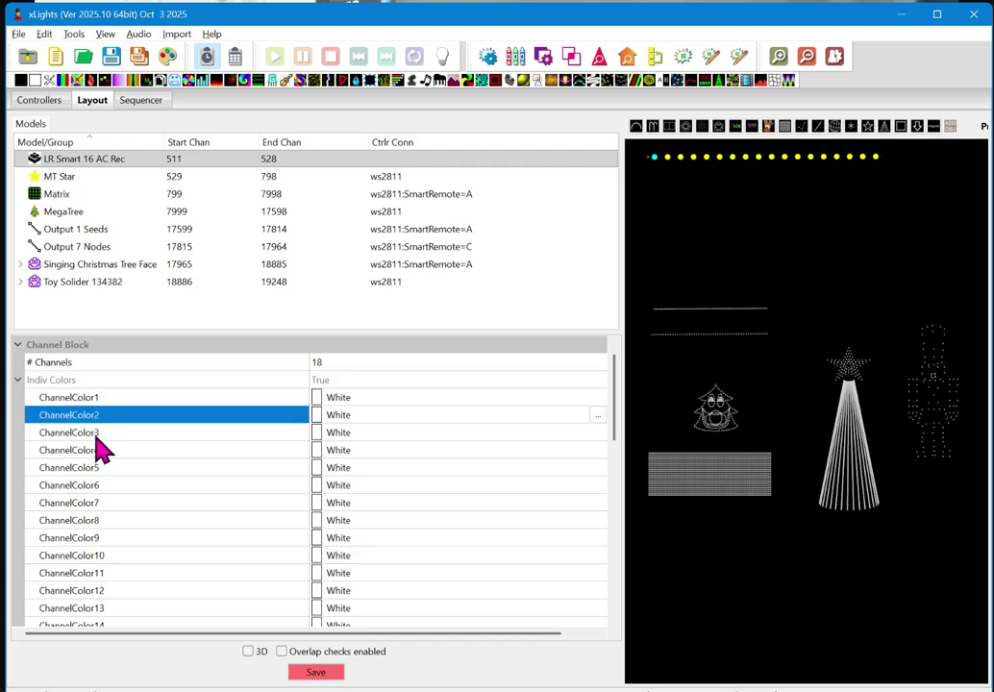
click(107, 433)
click(597, 434)
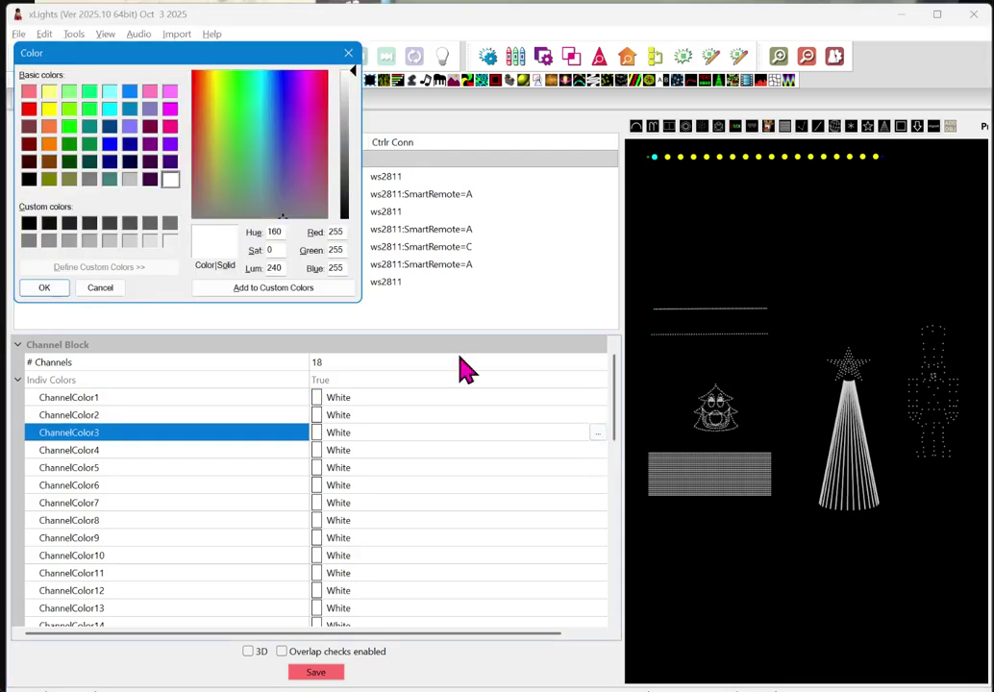
click(50, 128)
click(45, 287)
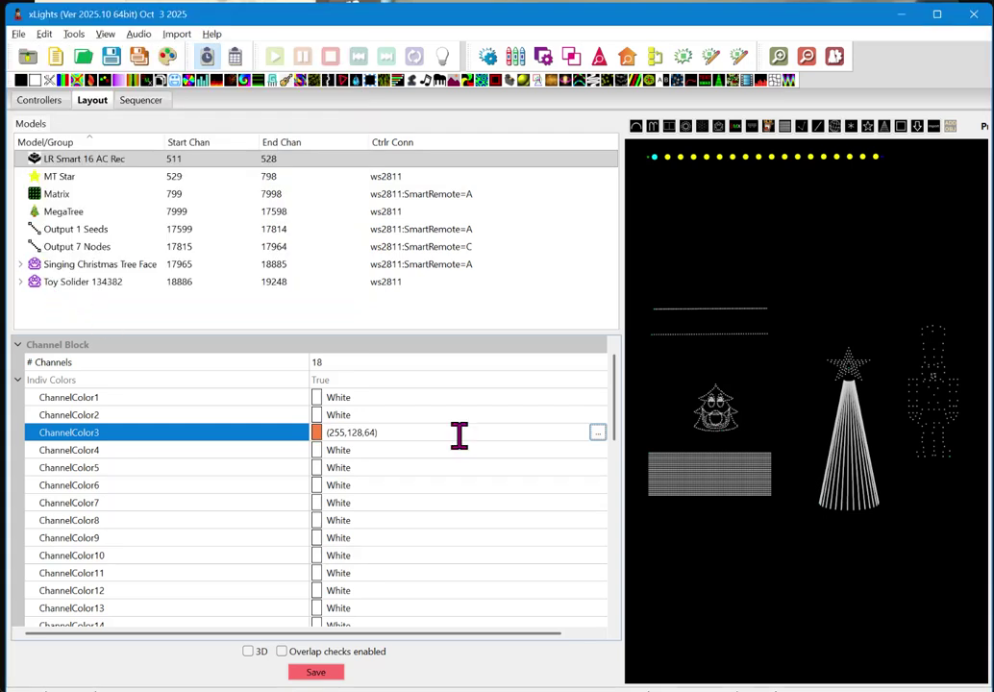
- Set ChannelColor4 to purple (128,0,255) and save the layout
click(590, 451)
click(597, 450)
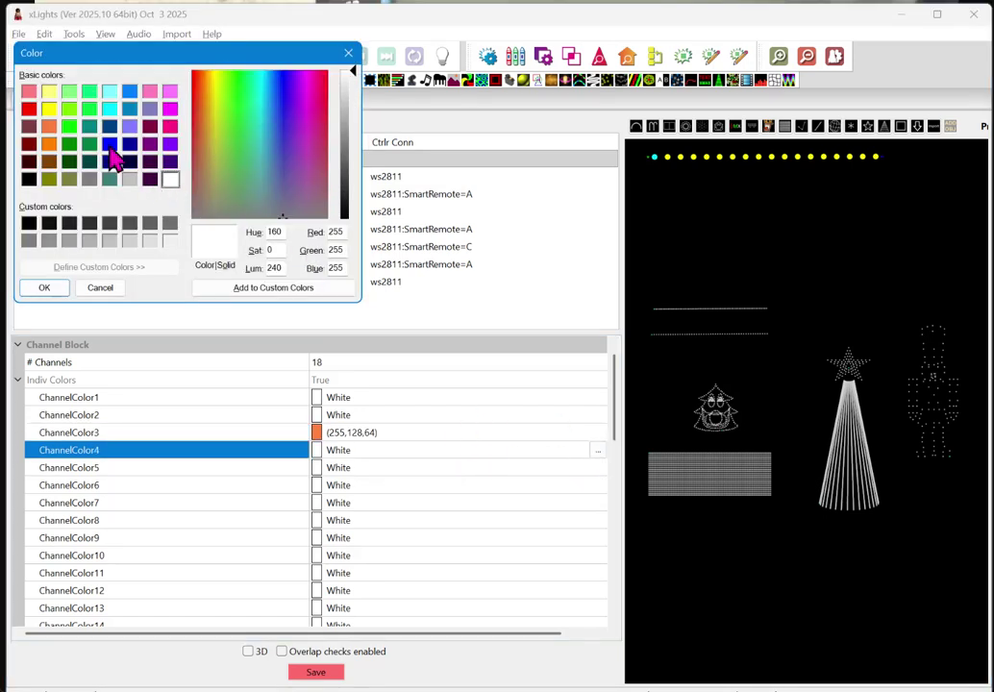
click(170, 144)
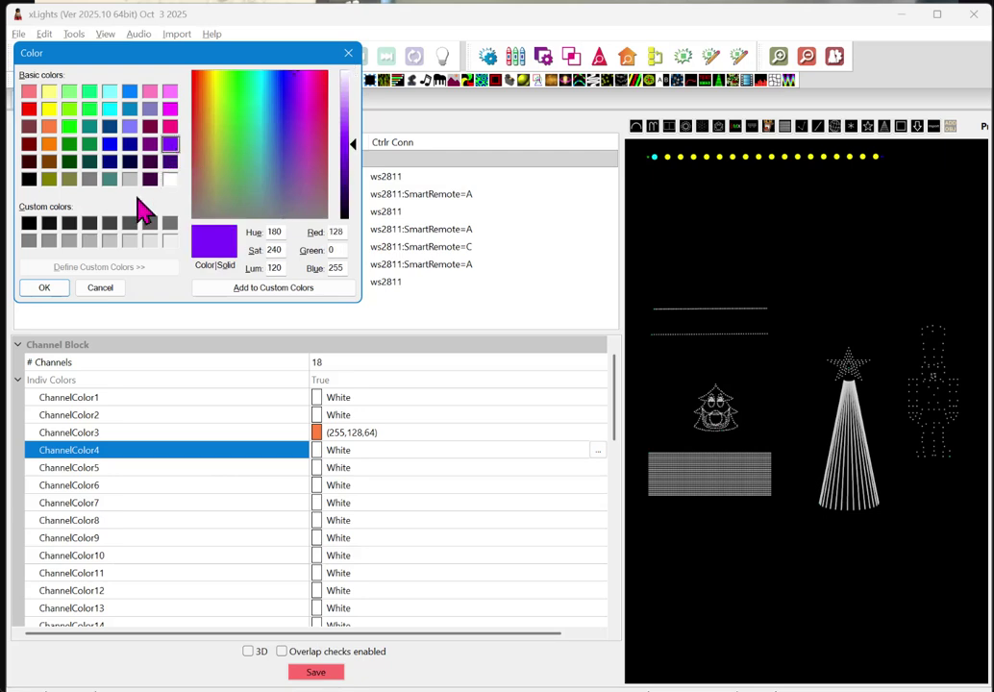
click(44, 288)
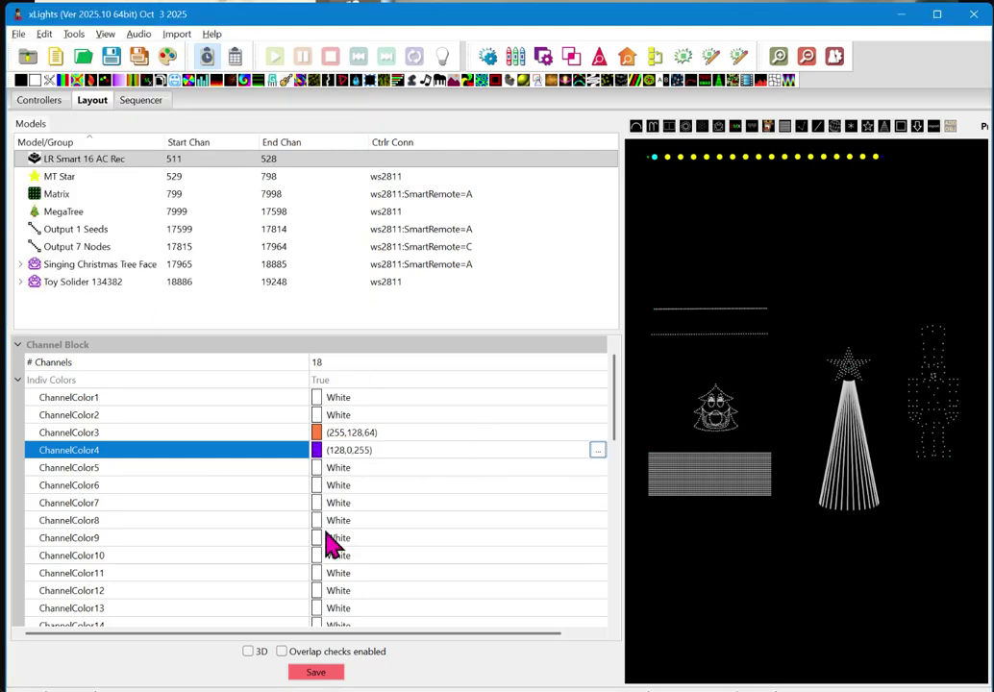
click(326, 677)
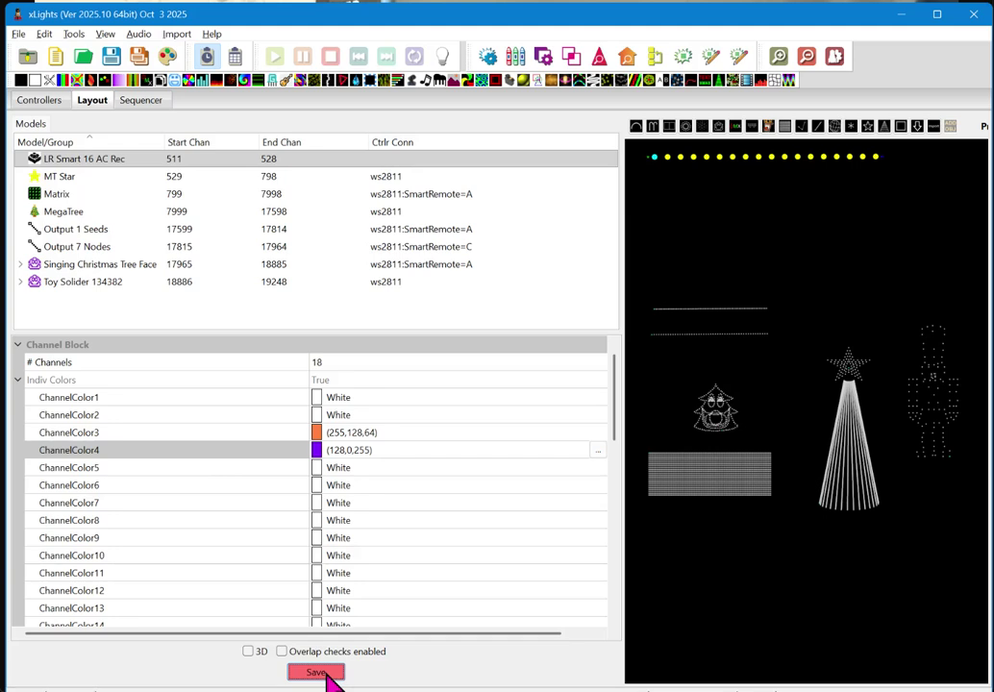
click(327, 677)
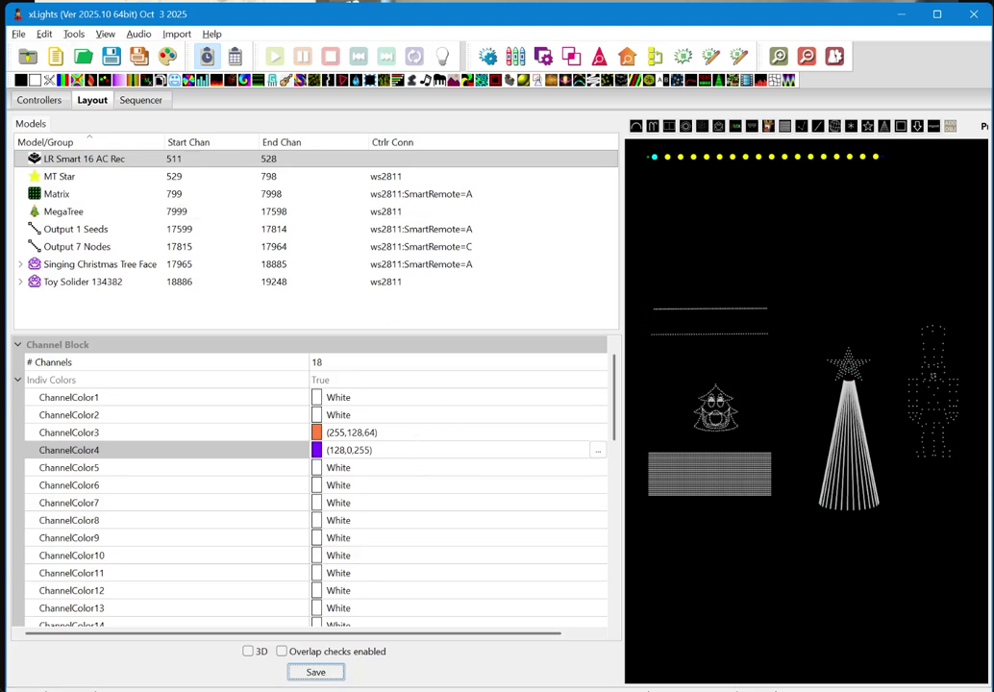
- Return to the Controllers view and select the Hinkspix PRO LR Test controller
click(38, 100)
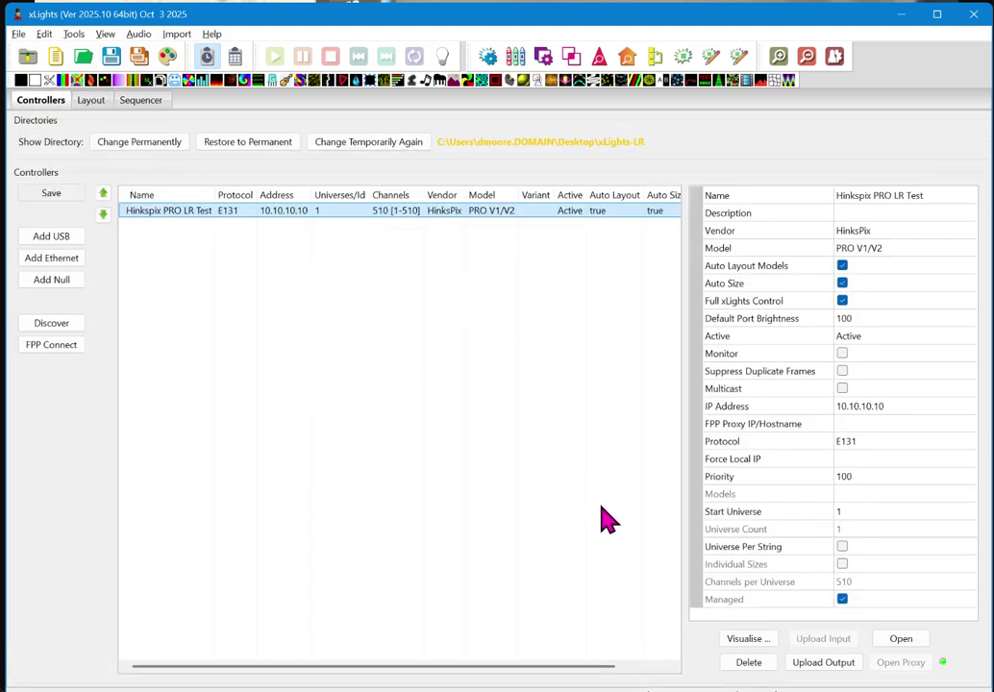
click(748, 638)
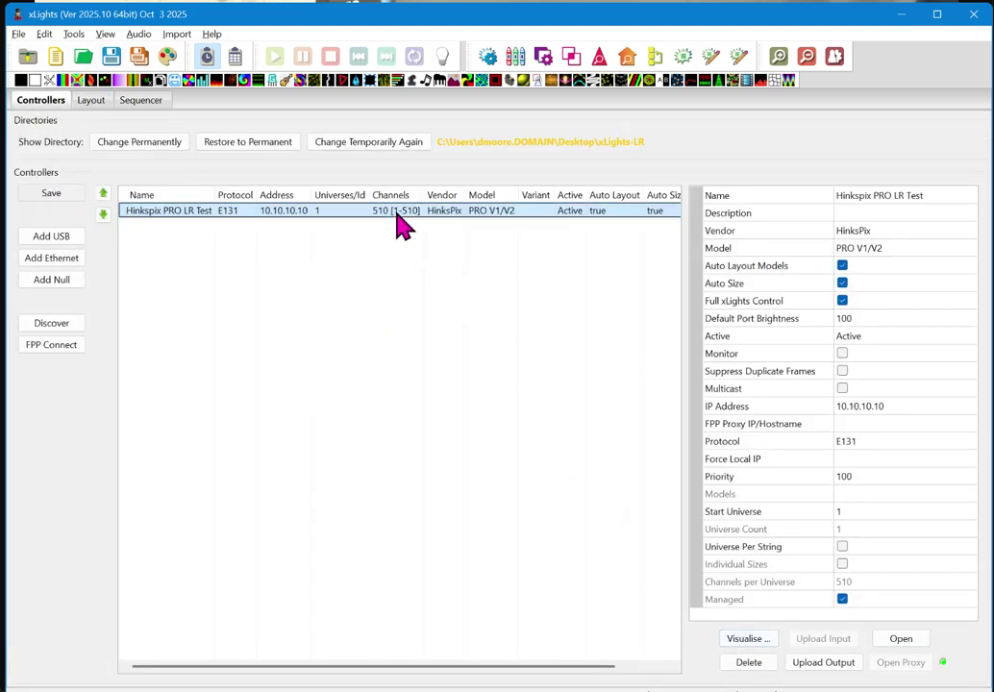
click(748, 644)
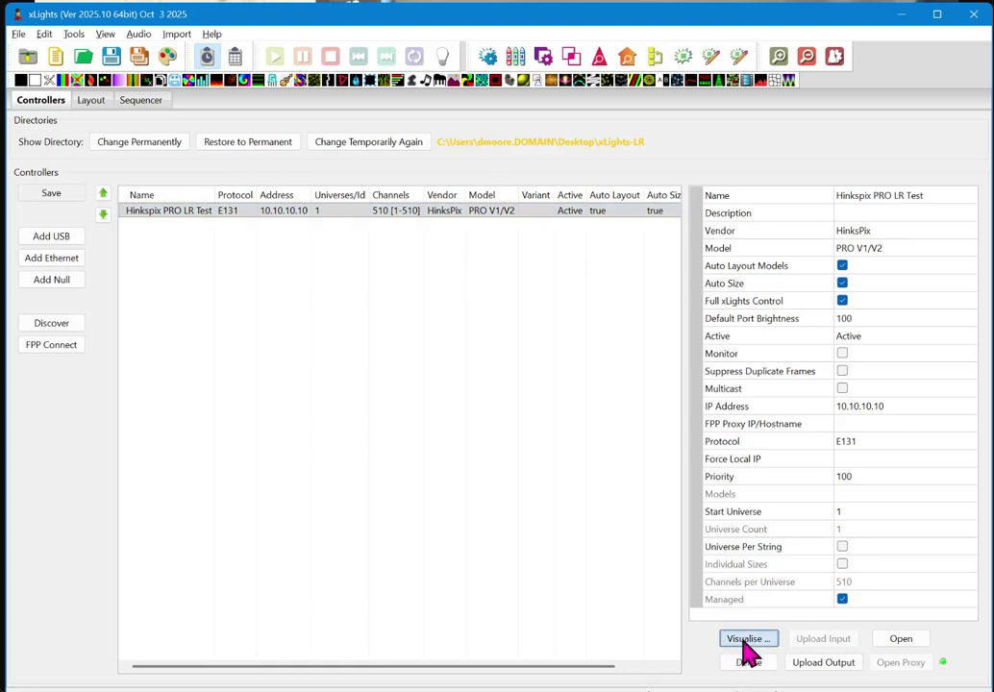
- In Visualise, drag LR Smart 16 AC Rec onto Pixel Port 1
click(748, 640)
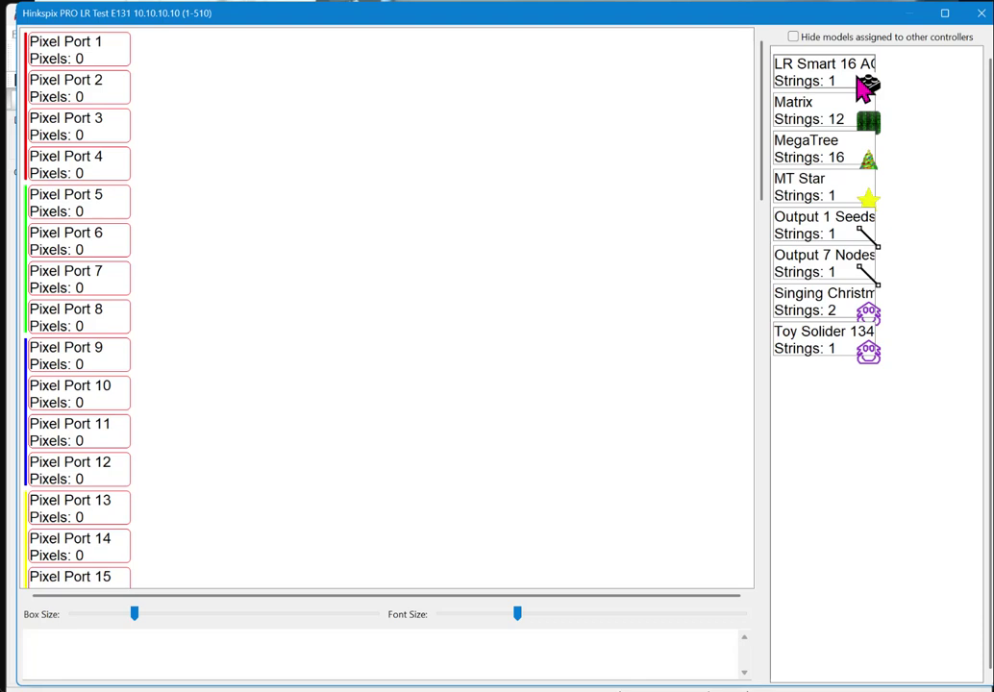
drag(867, 81, 162, 71)
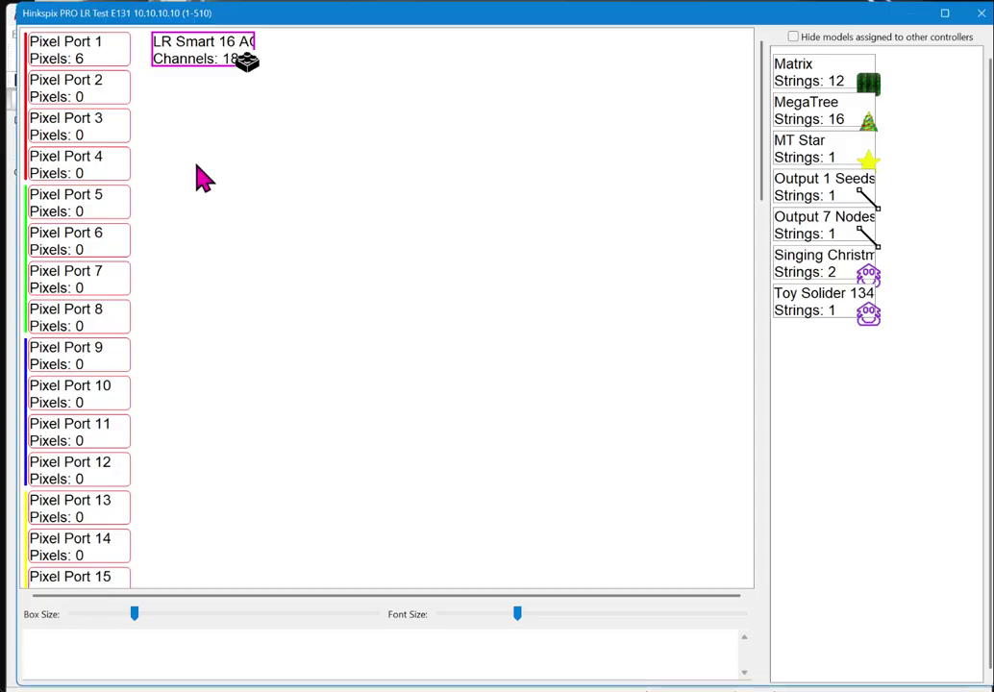
mouse_move(157, 61)
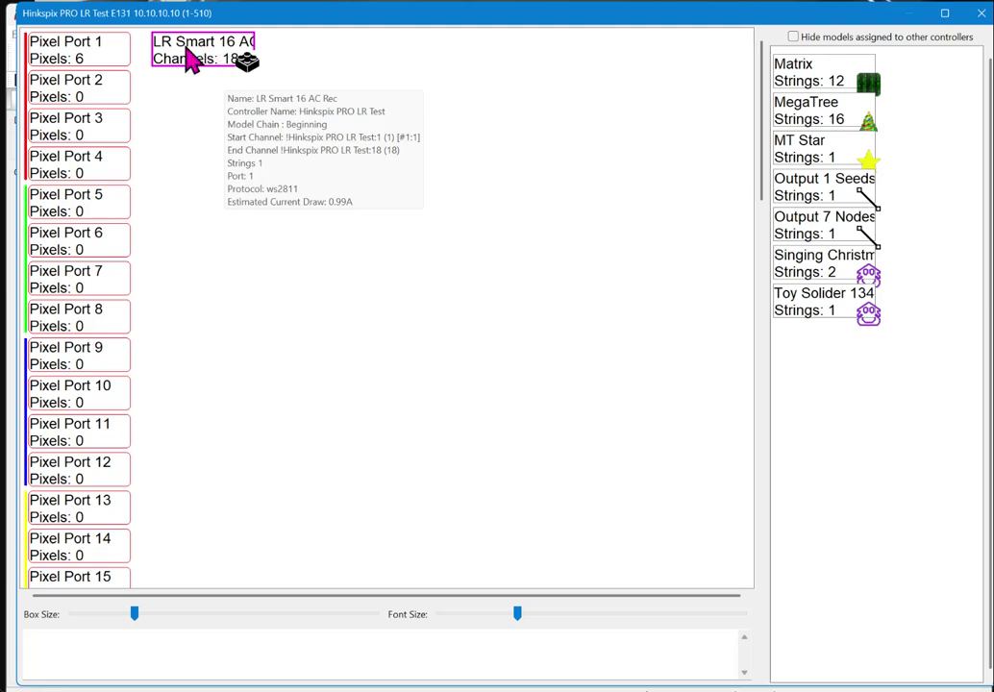
- Set the LR Smart 16 AC Rec model's smart remote to 0
right_click(192, 60)
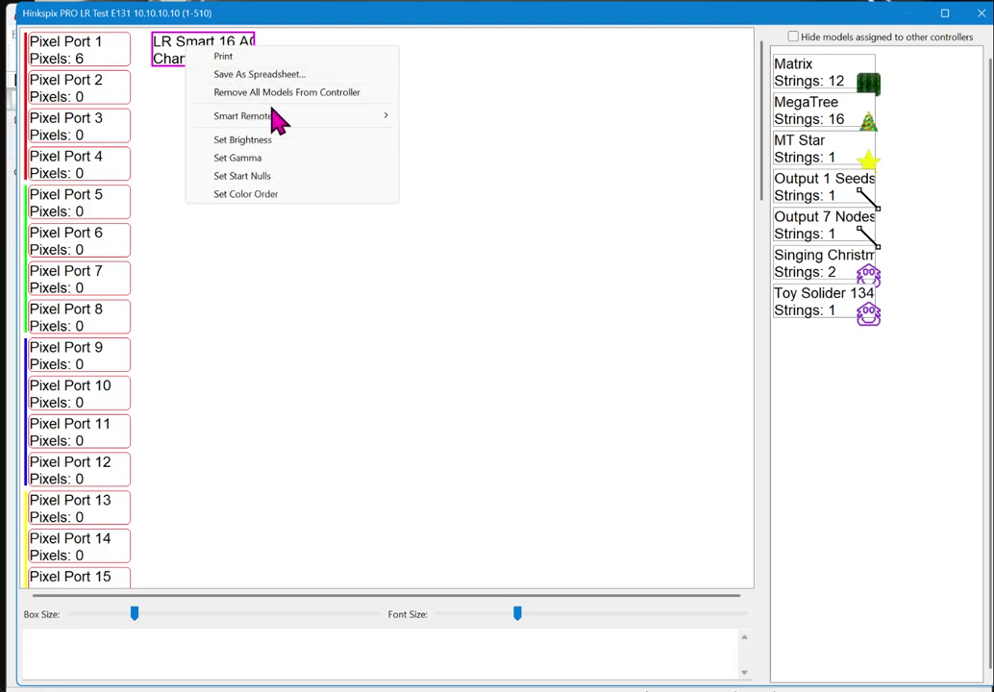
mouse_move(277, 117)
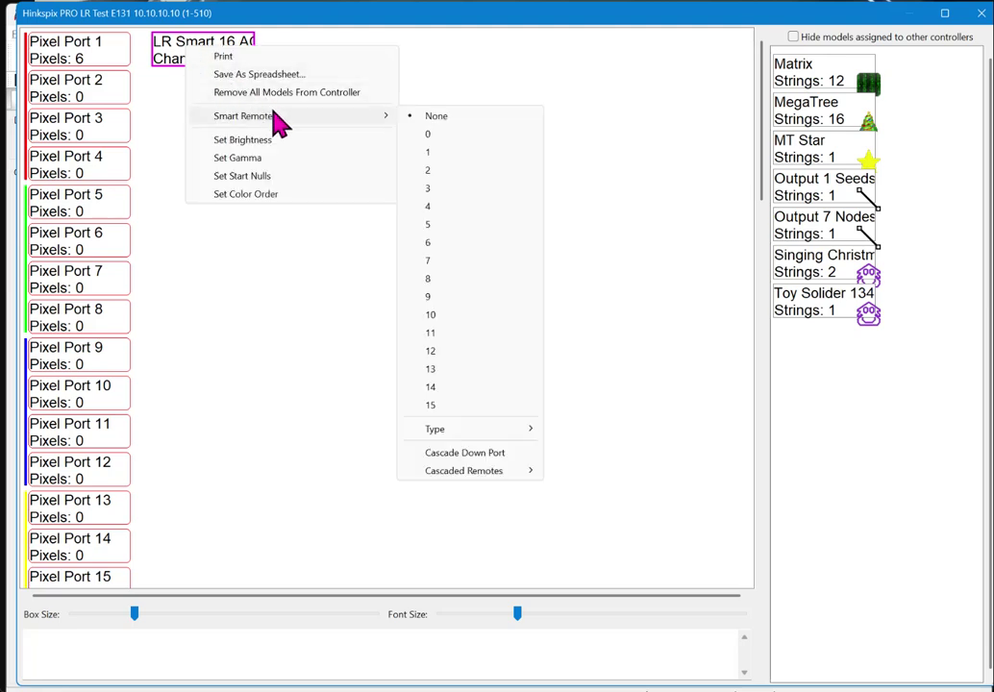
click(449, 137)
mouse_move(230, 66)
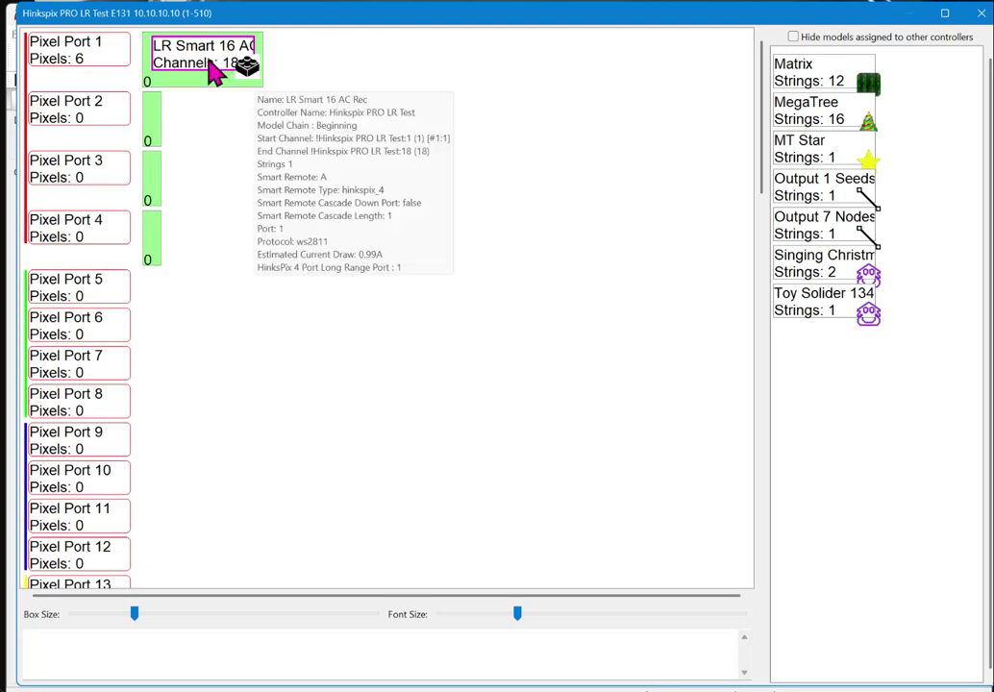
- Set the model's smart remote type to hinkspix_16ac
right_click(215, 75)
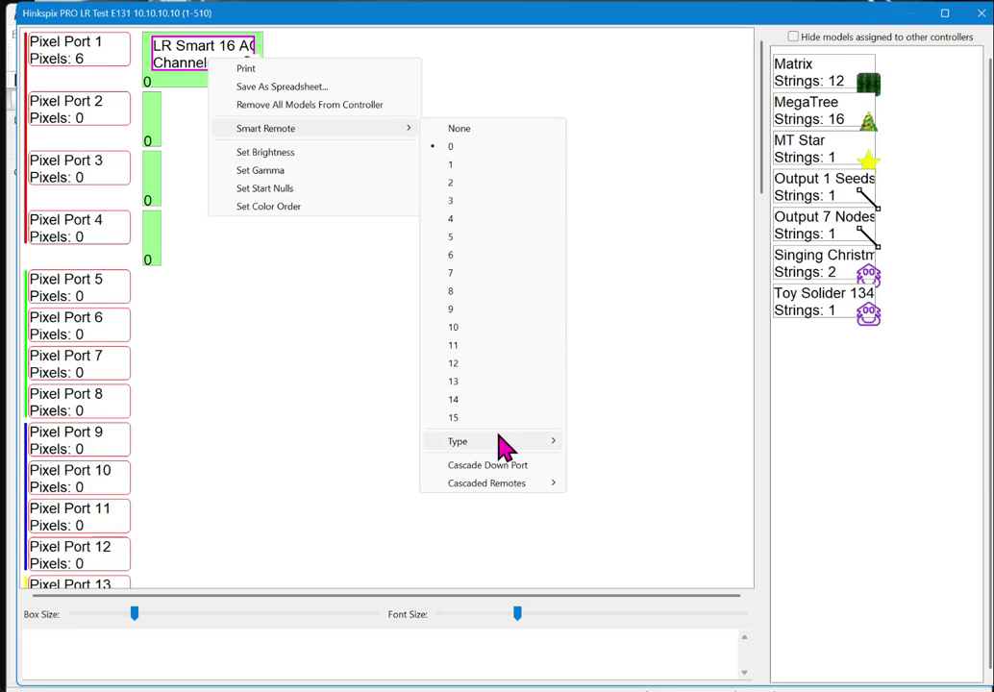
mouse_move(507, 449)
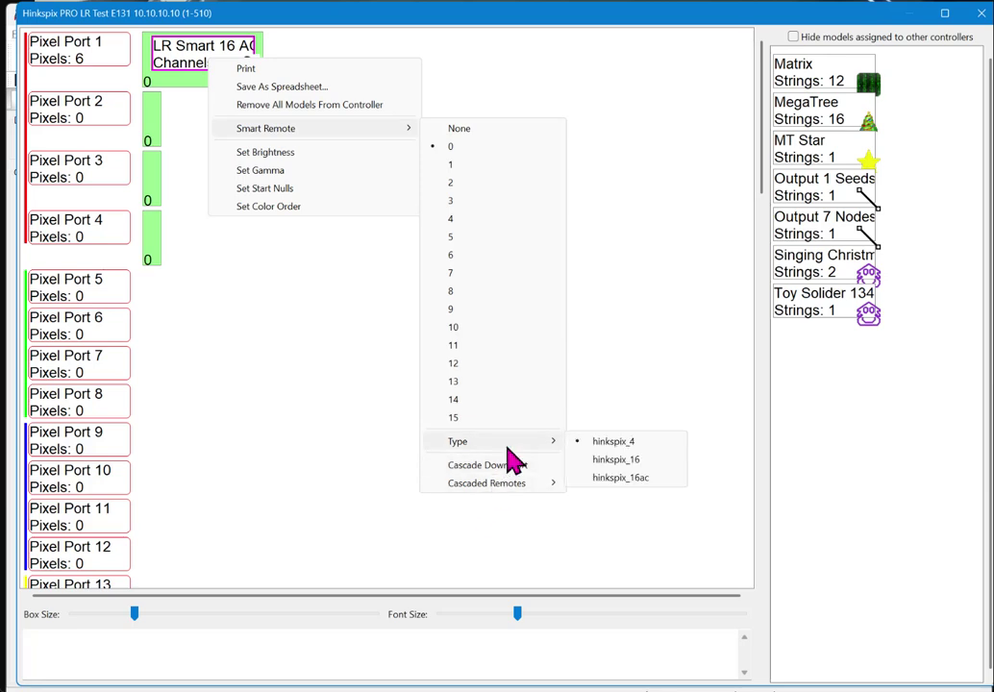
click(624, 480)
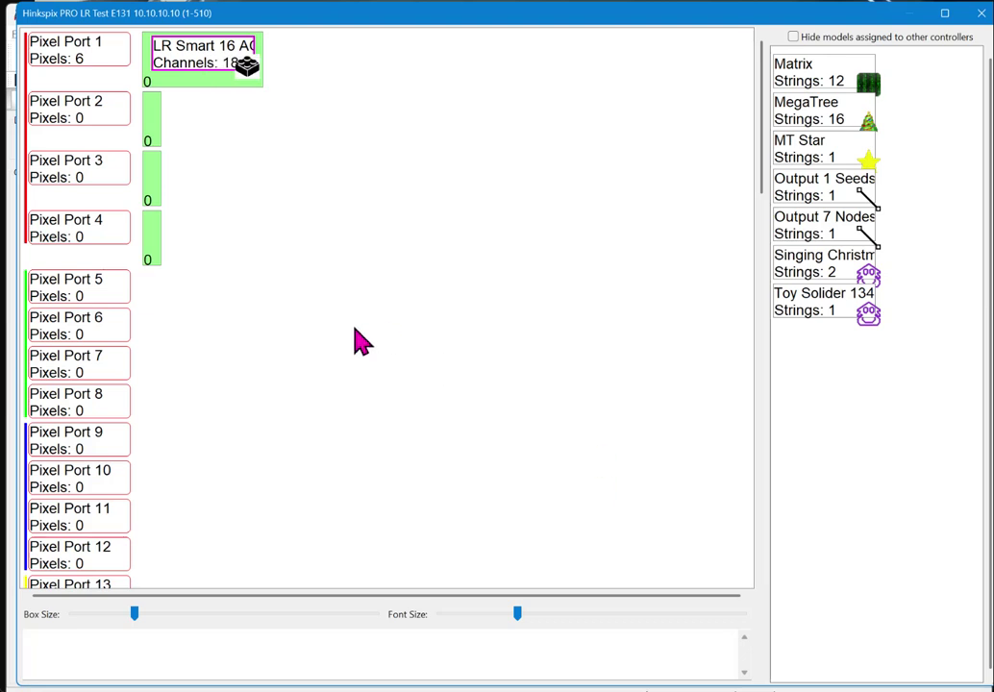
click(71, 649)
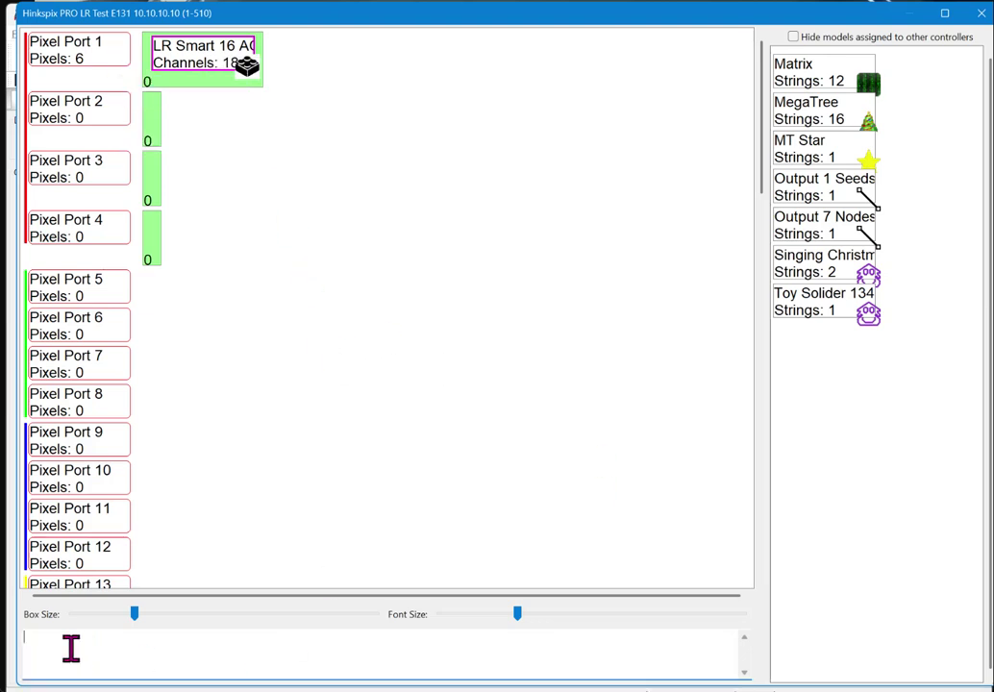
mouse_move(80, 70)
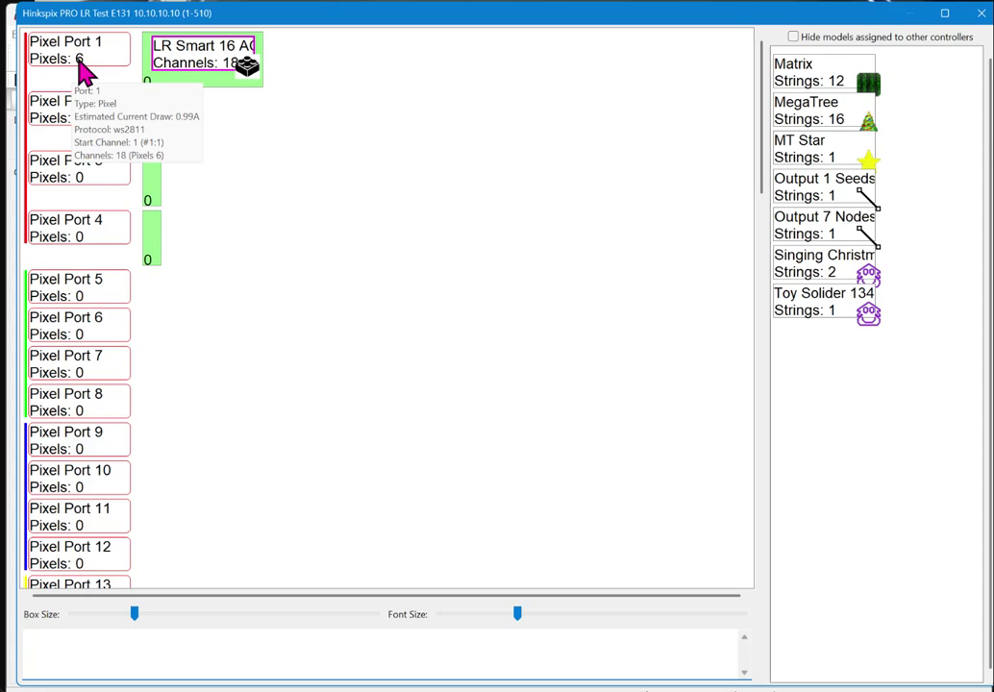
- Close the port layout and upload the output to the HinksPix controller
click(981, 12)
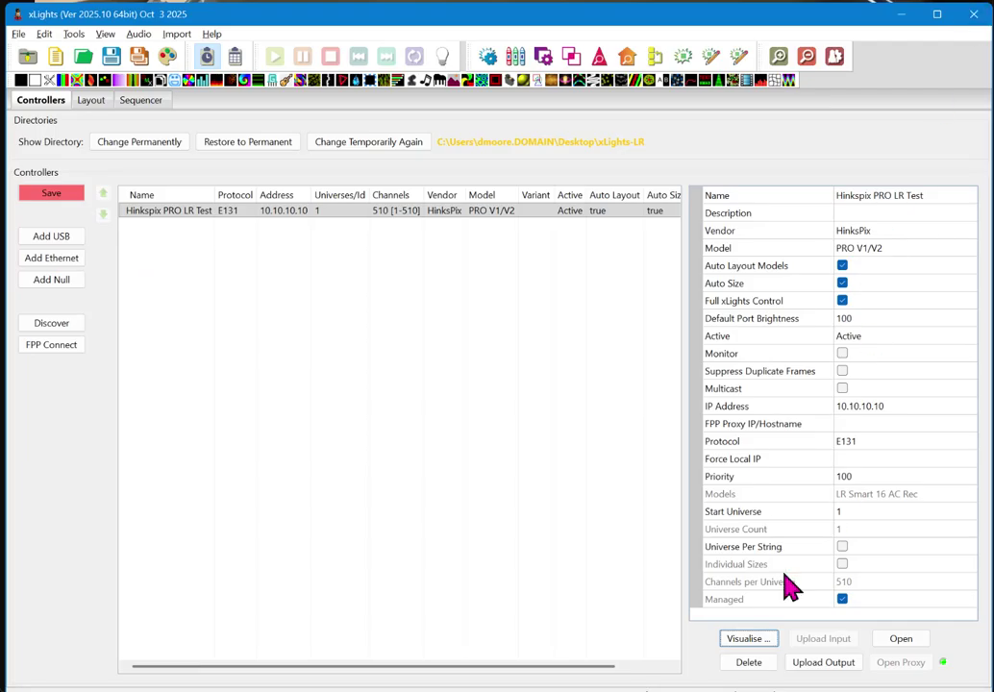
click(823, 662)
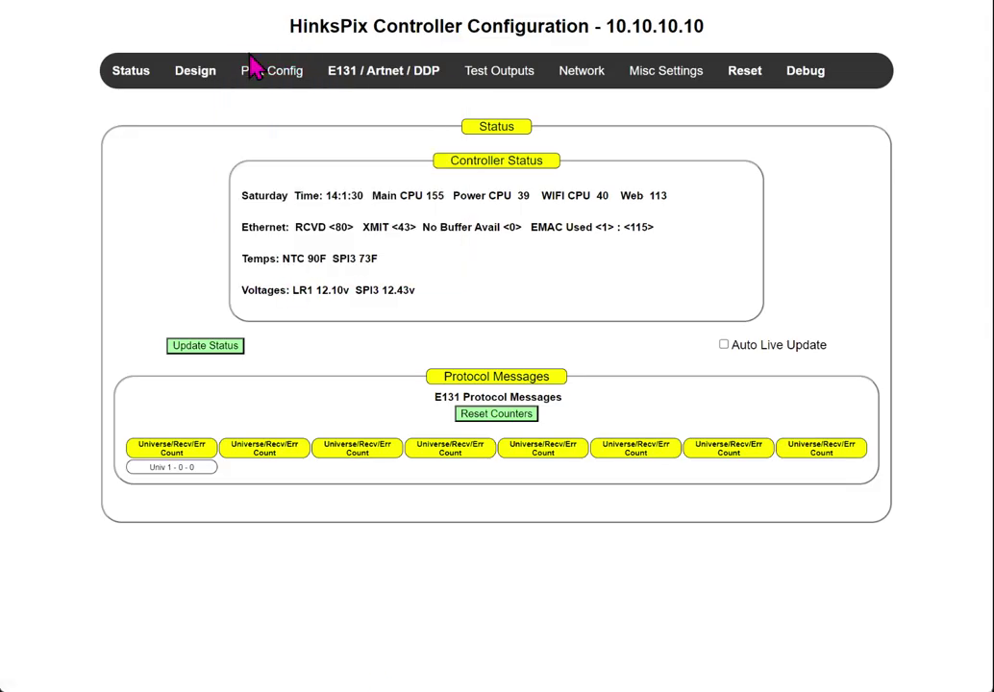
- Check LR stream 1 on the Long Range Expansion Ports page, then return to xLights
mouse_move(257, 72)
click(255, 106)
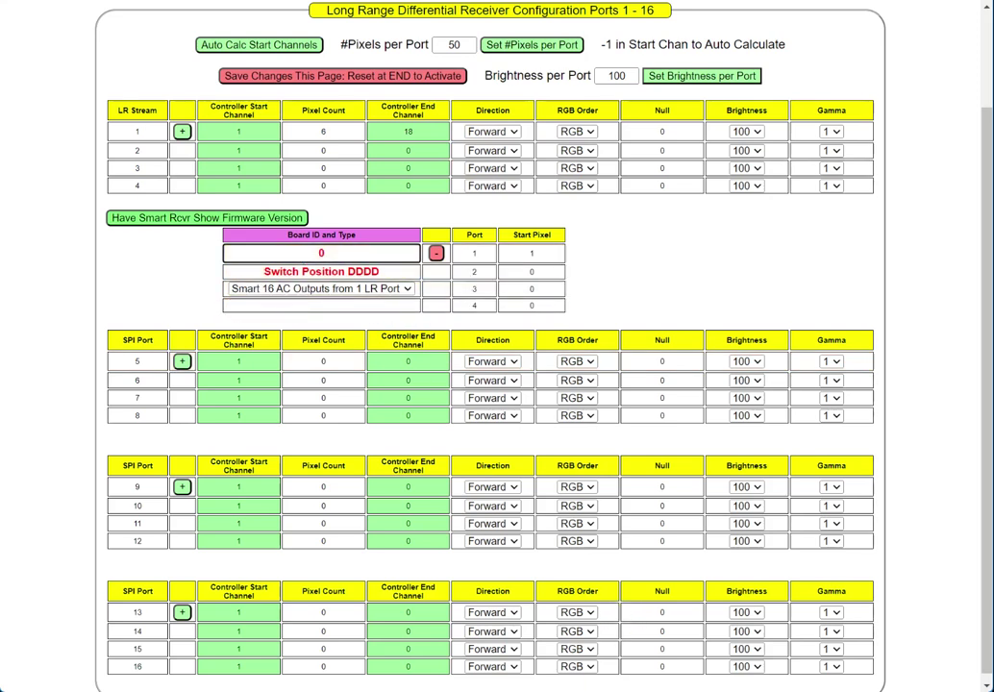
key(alt+Tab)
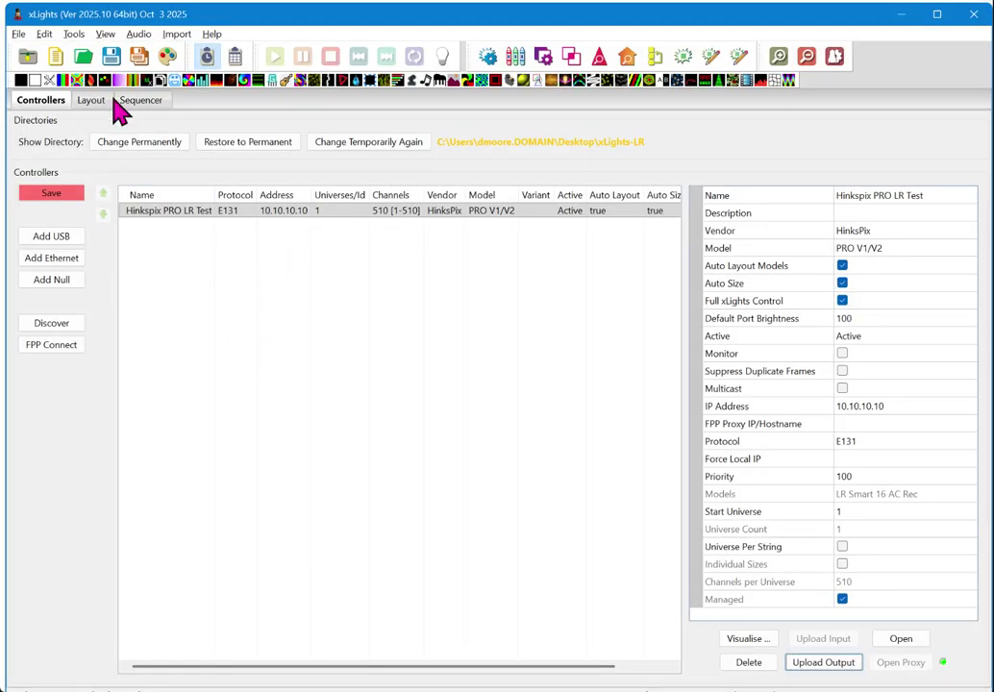
- Open Test Lights, expand LR Smart 16 AC Rec to nodes 1–18, and keep Background Only
click(74, 35)
click(88, 49)
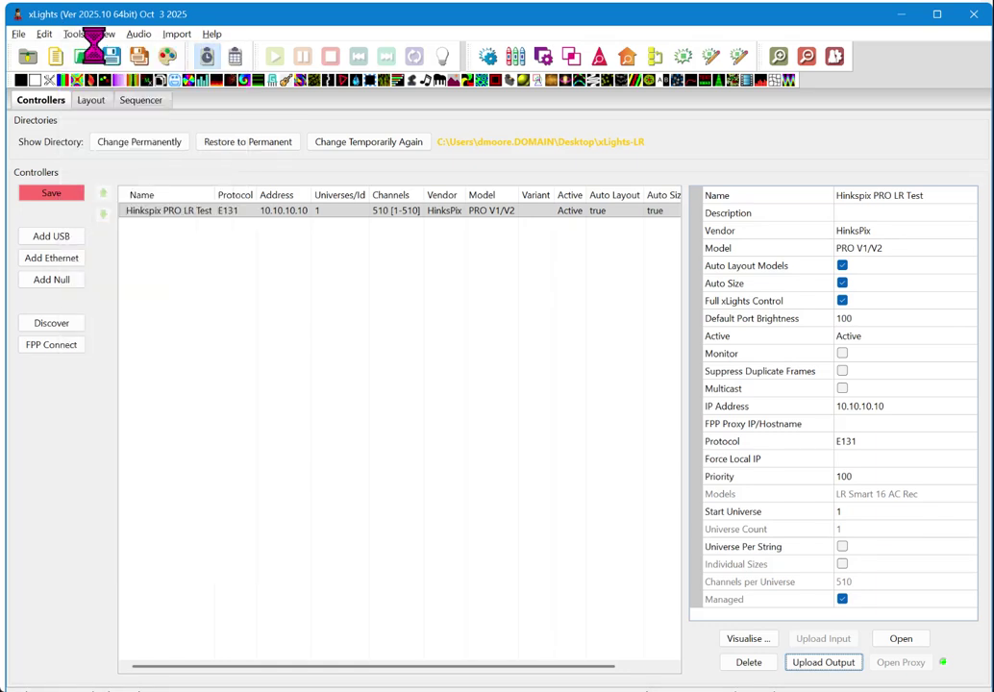
click(328, 151)
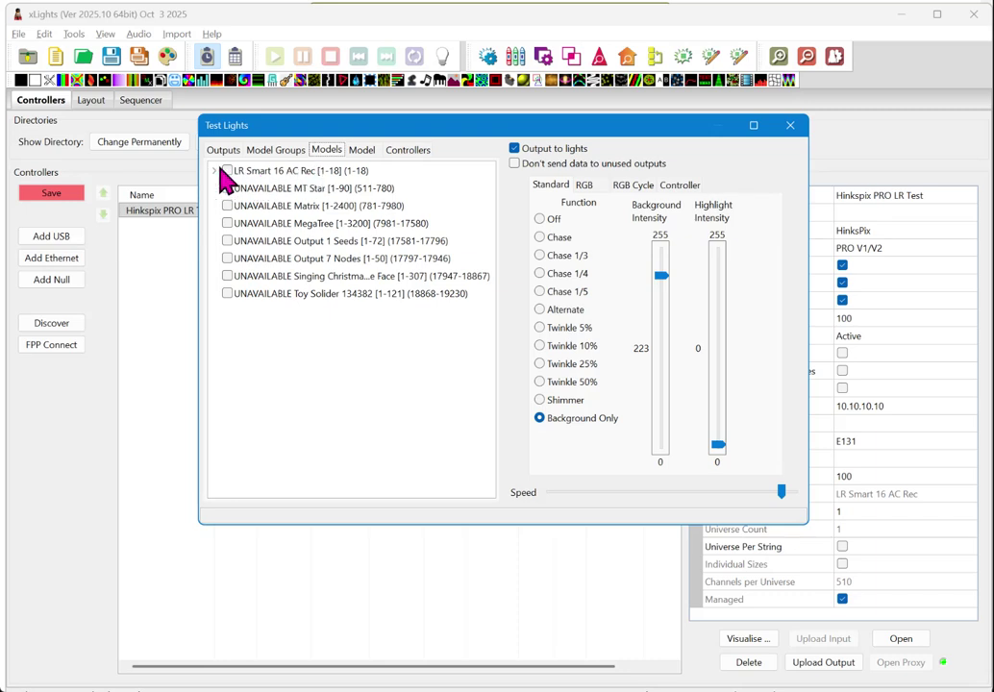
click(216, 171)
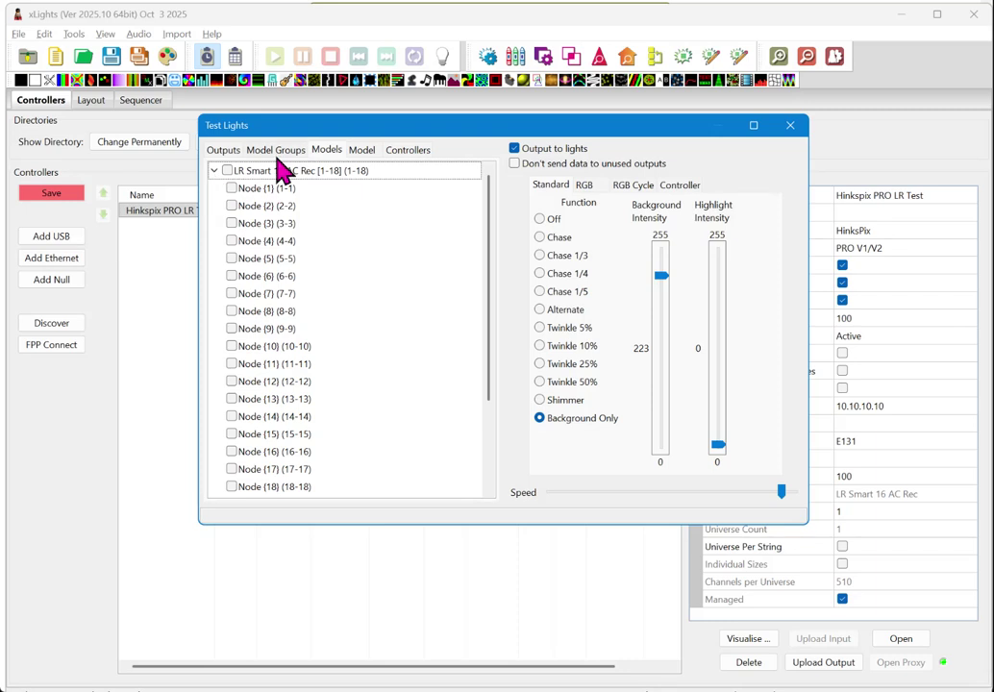
scroll(279, 241, down, 3)
scroll(284, 319, up, 3)
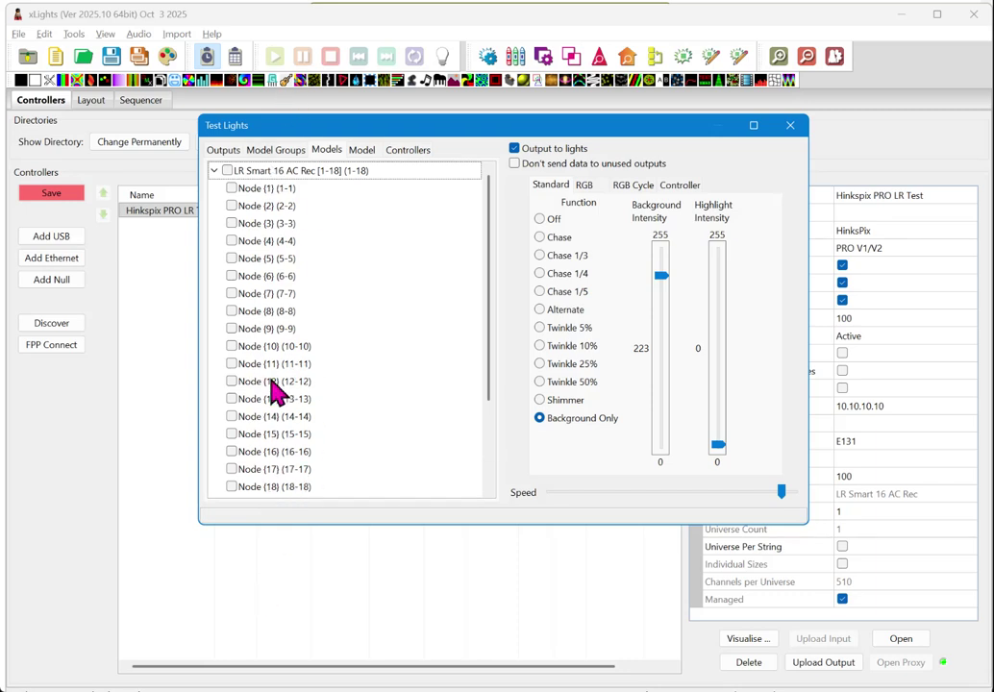
click(577, 430)
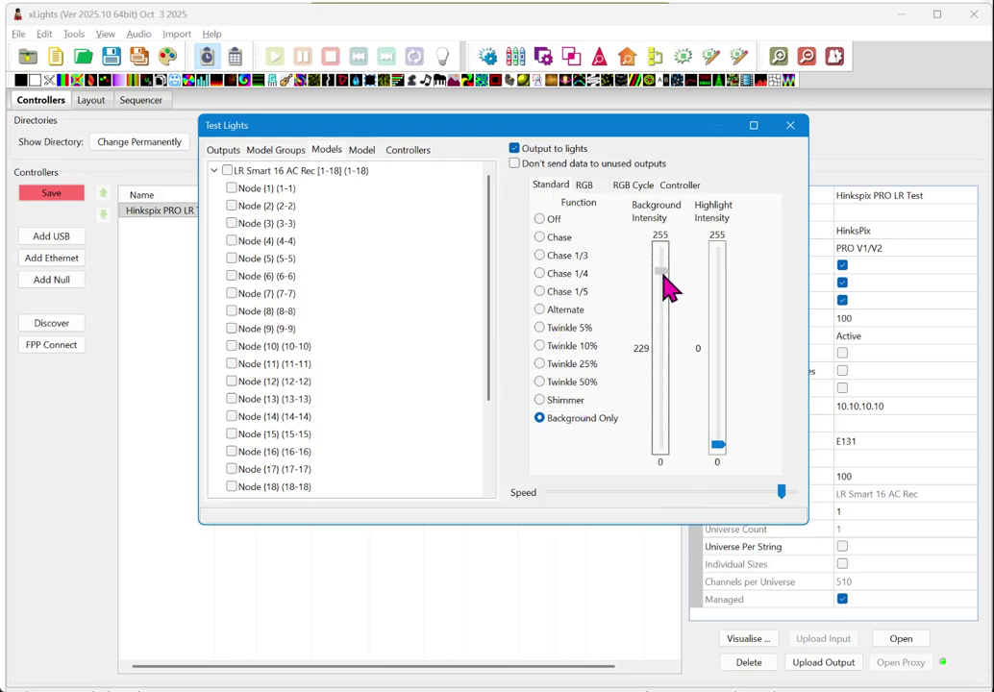
- Raise background intensity to 255 and turn on receiver nodes 3–6
drag(661, 276, 661, 250)
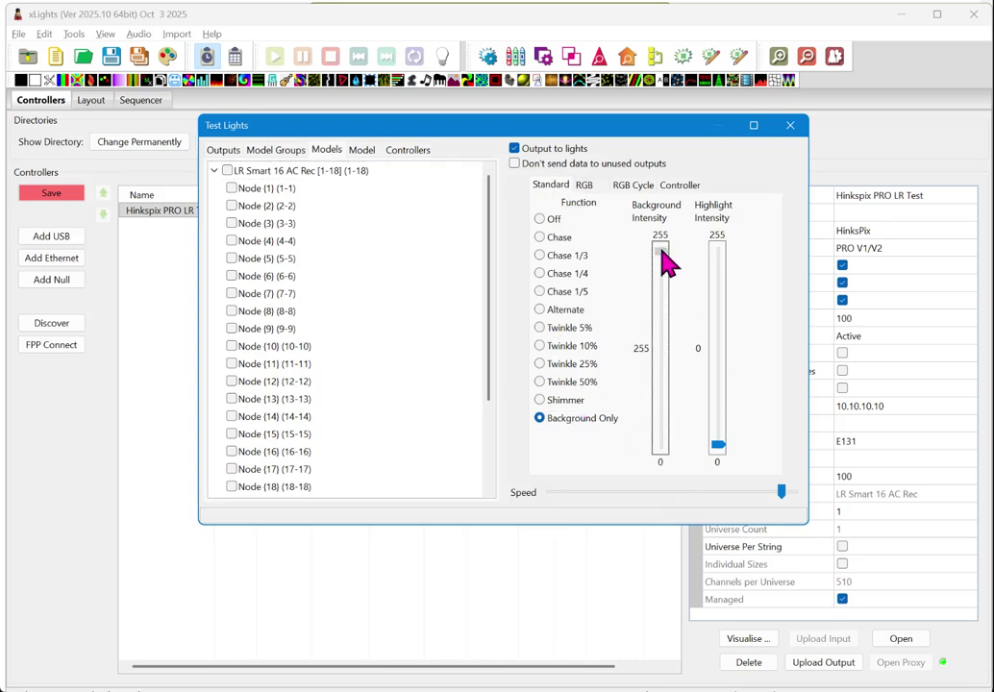
click(233, 225)
click(232, 241)
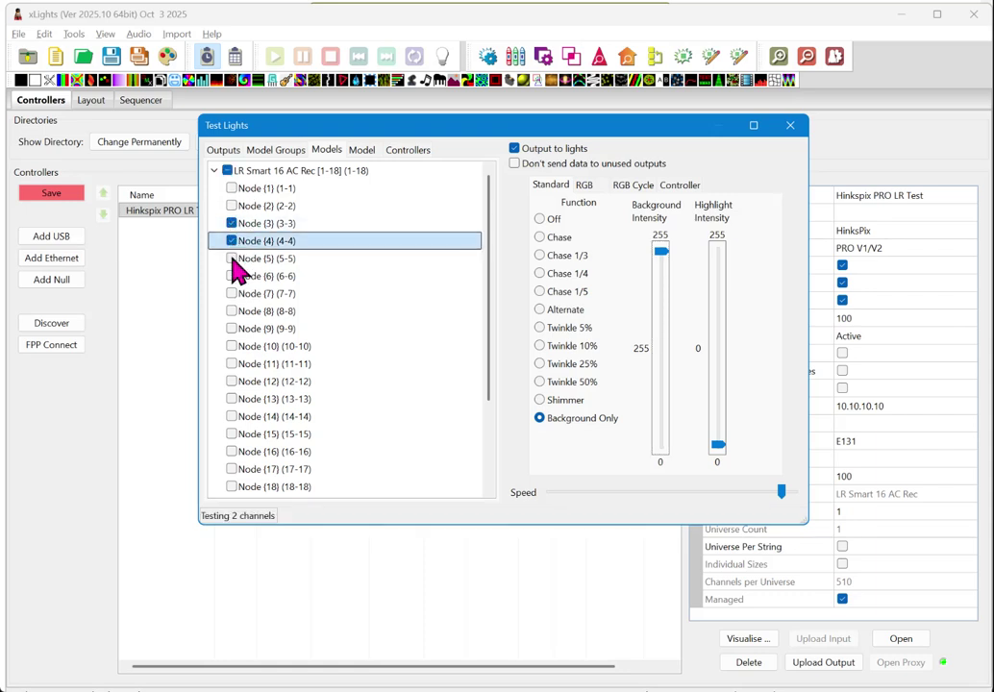
click(231, 259)
click(232, 275)
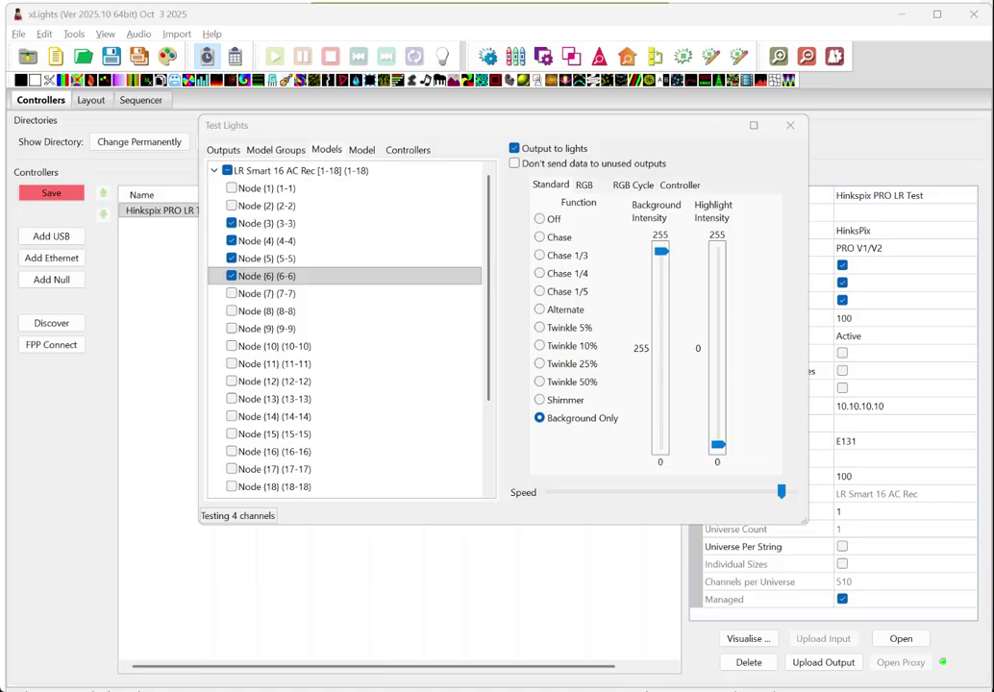
- Turn on nodes 15–18 as well, then close the light test
scroll(257, 384, down, 2)
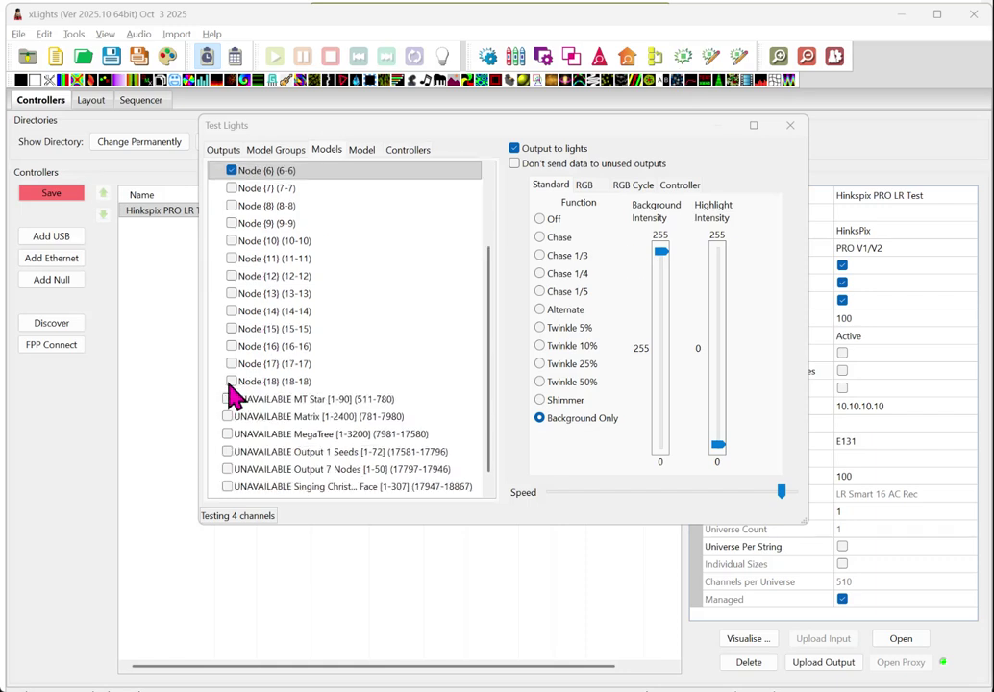
click(231, 382)
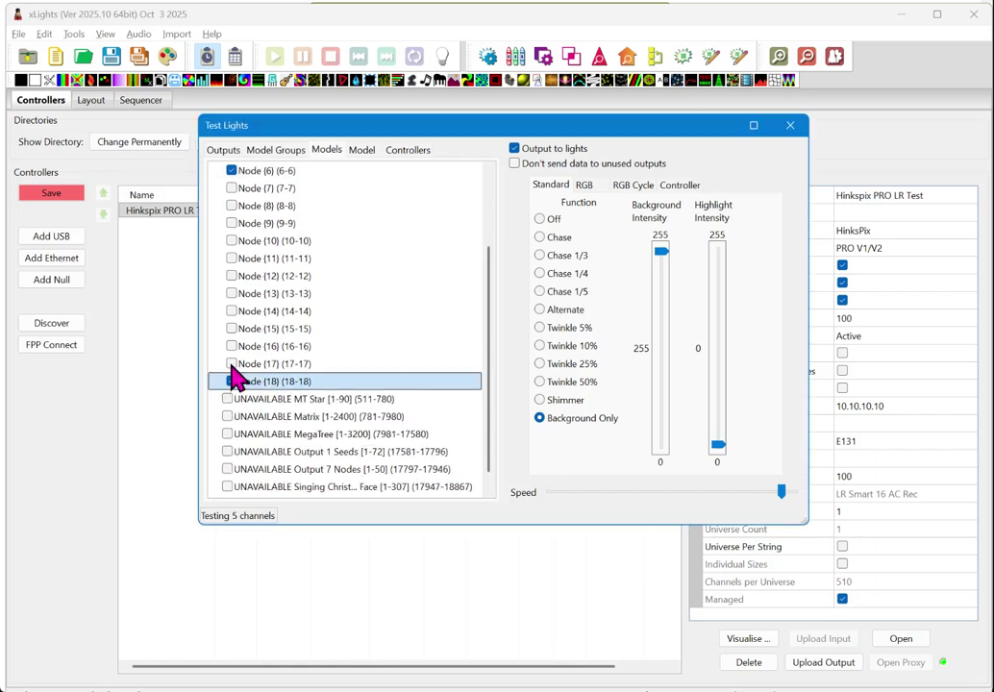
click(231, 363)
click(230, 346)
click(231, 329)
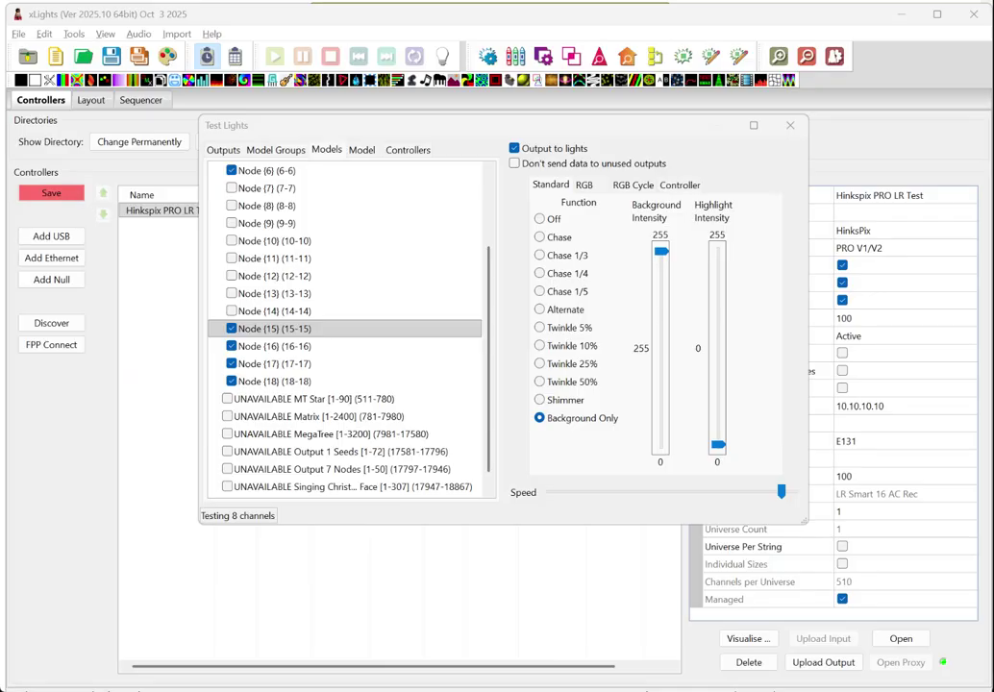
click(788, 126)
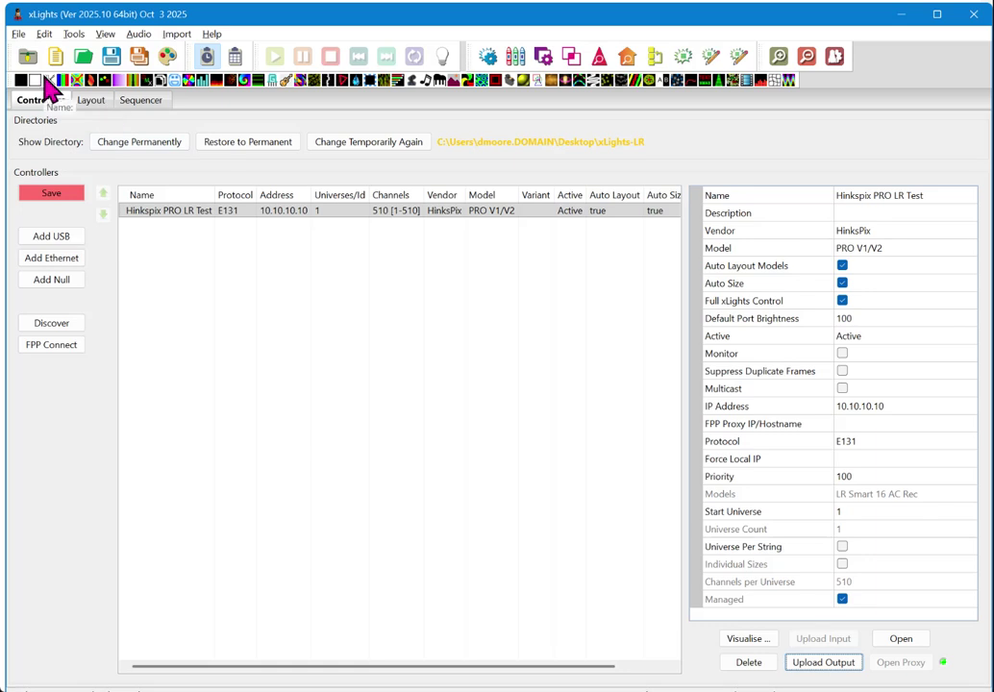
- Discard the old sequence's changes and create a 20fps animation sequence showing All Models
click(18, 33)
click(24, 50)
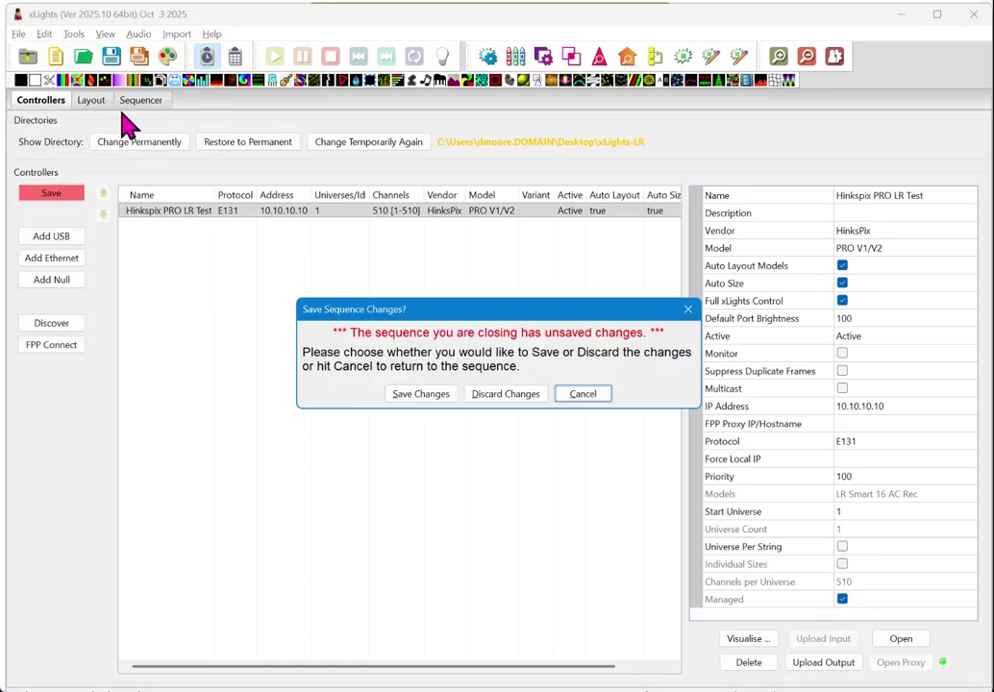
click(505, 394)
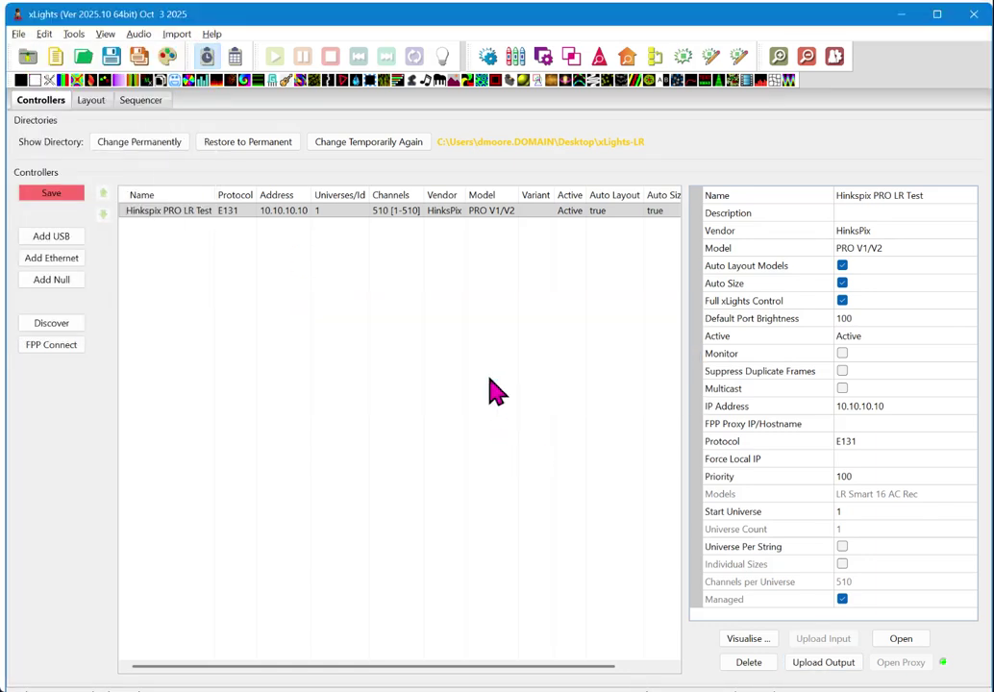
click(189, 277)
click(216, 190)
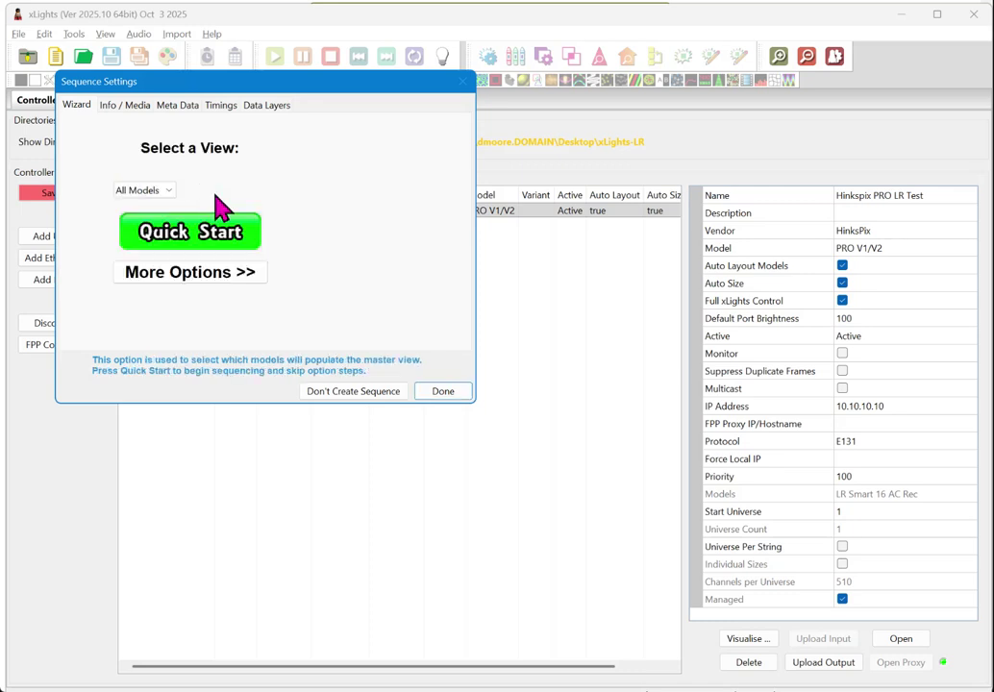
click(219, 233)
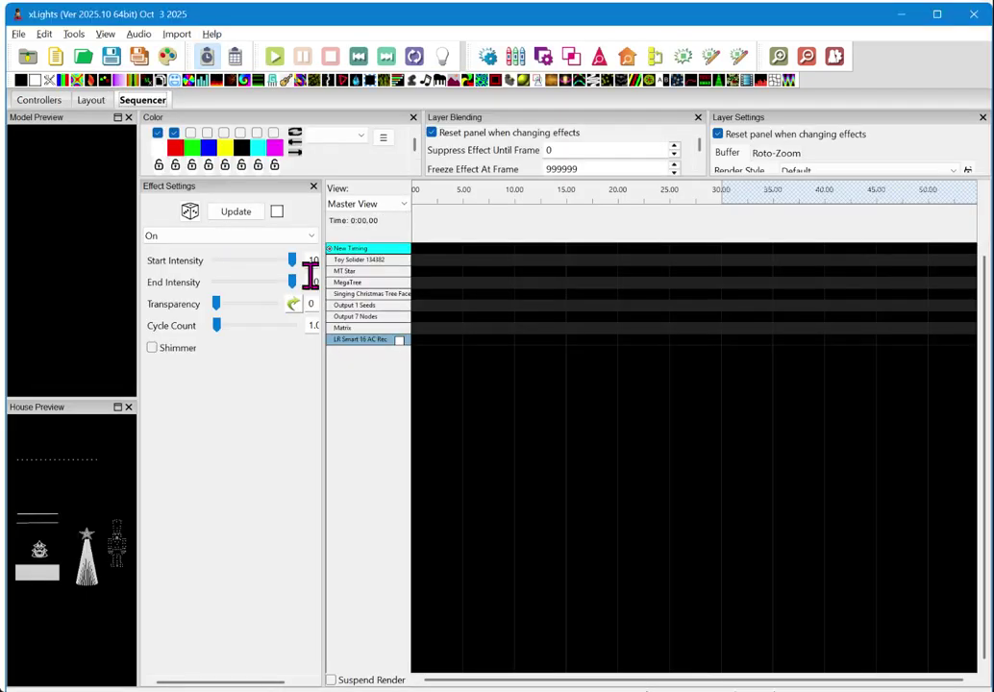
- Expand LR Smart 16 AC Rec and place On effects on Flood1 (0–5 s) and Flood2 (4–12 s)
double_click(366, 341)
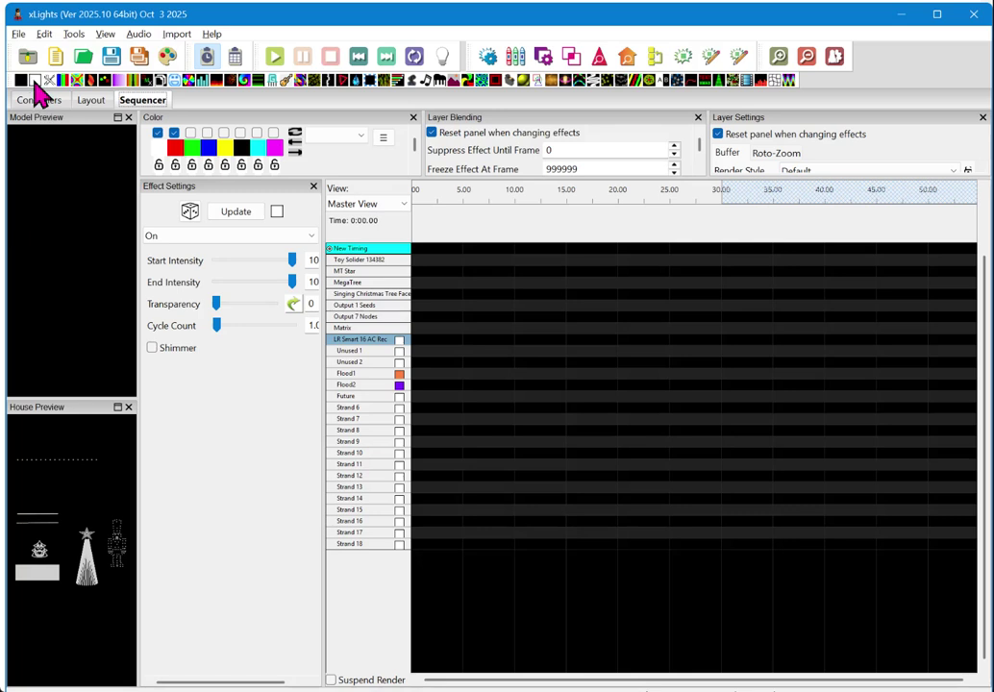
mouse_move(35, 81)
mouse_down()
mouse_move(91, 102)
mouse_move(410, 337)
mouse_move(434, 373)
mouse_move(421, 371)
mouse_move(421, 387)
mouse_move(419, 375)
mouse_move(461, 378)
mouse_up()
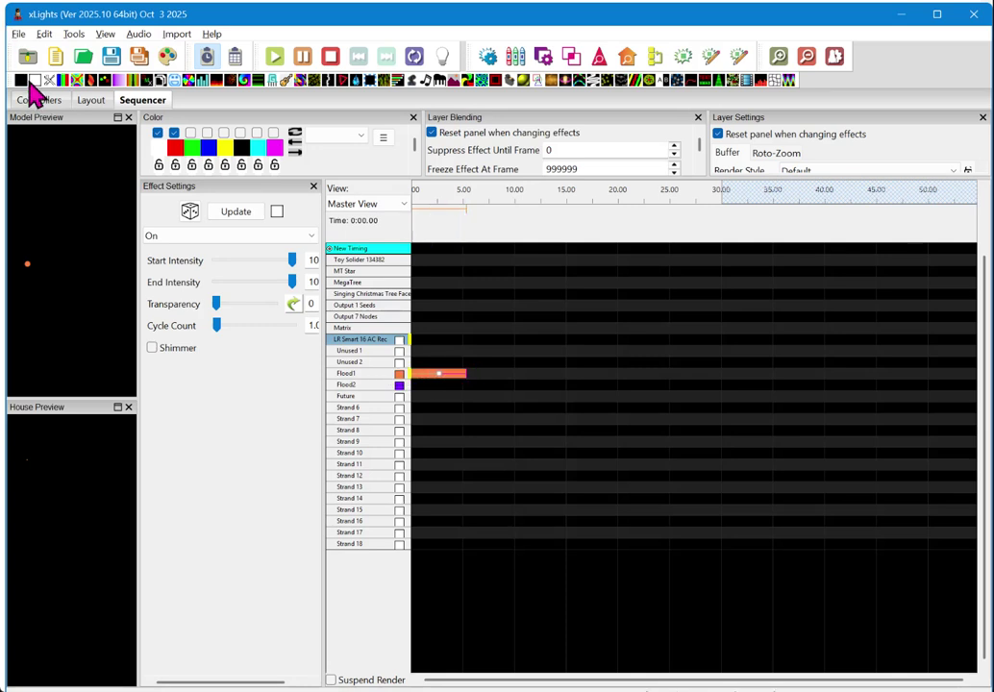
mouse_move(32, 86)
mouse_down()
mouse_move(506, 440)
mouse_move(461, 400)
mouse_move(488, 406)
mouse_move(473, 376)
mouse_up()
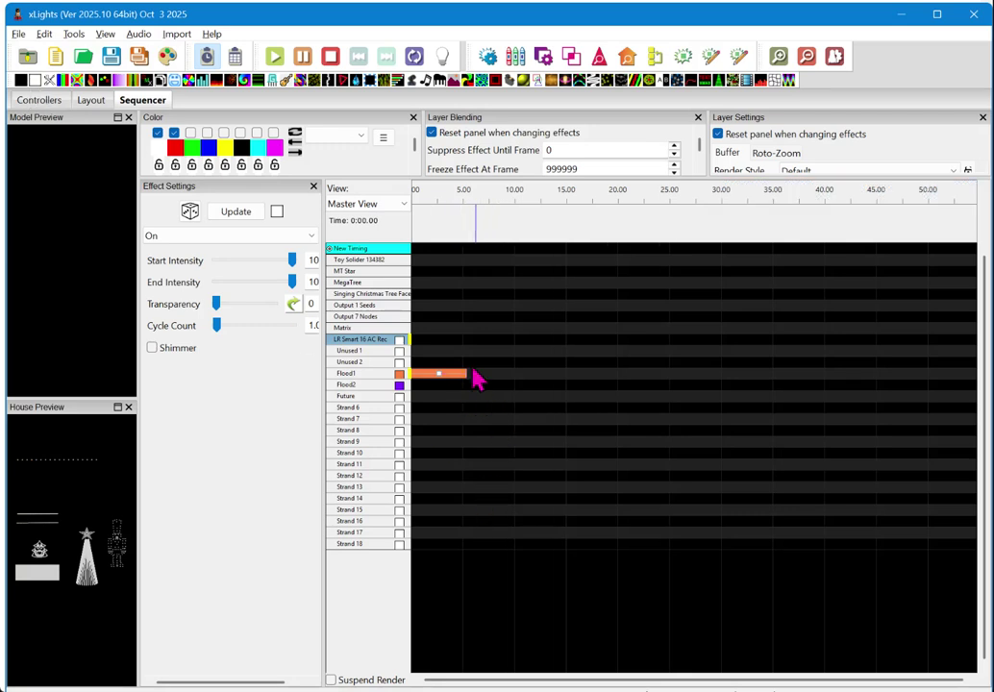
mouse_move(29, 94)
mouse_down()
mouse_move(81, 107)
mouse_move(497, 386)
mouse_move(464, 395)
mouse_move(462, 384)
mouse_move(538, 385)
mouse_up()
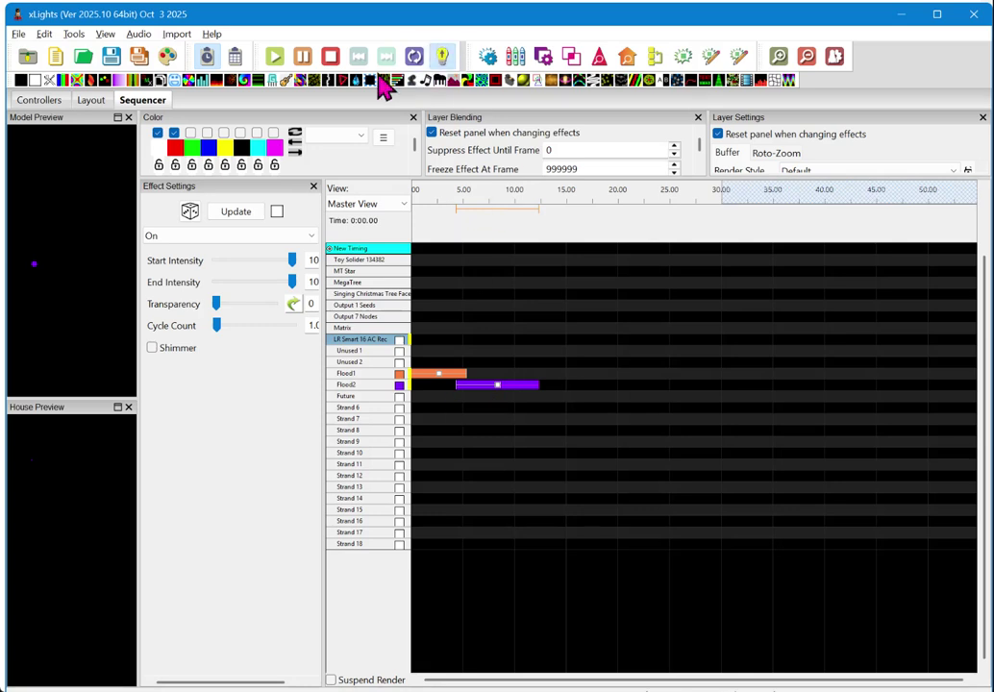
- Play the sequence so the preview lights Flood1 in orange
click(273, 63)
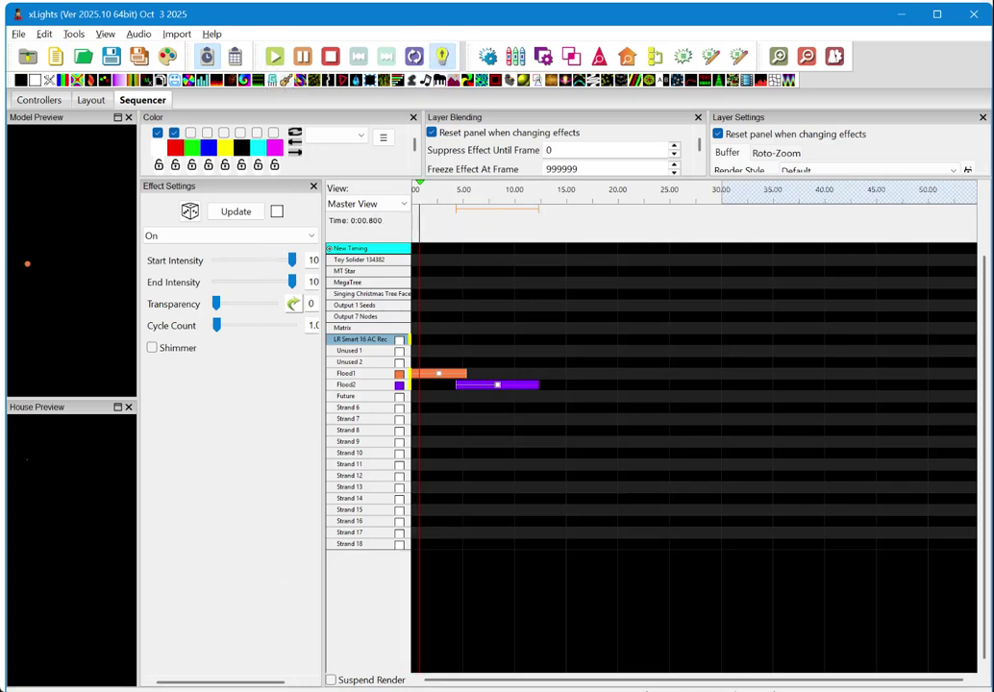